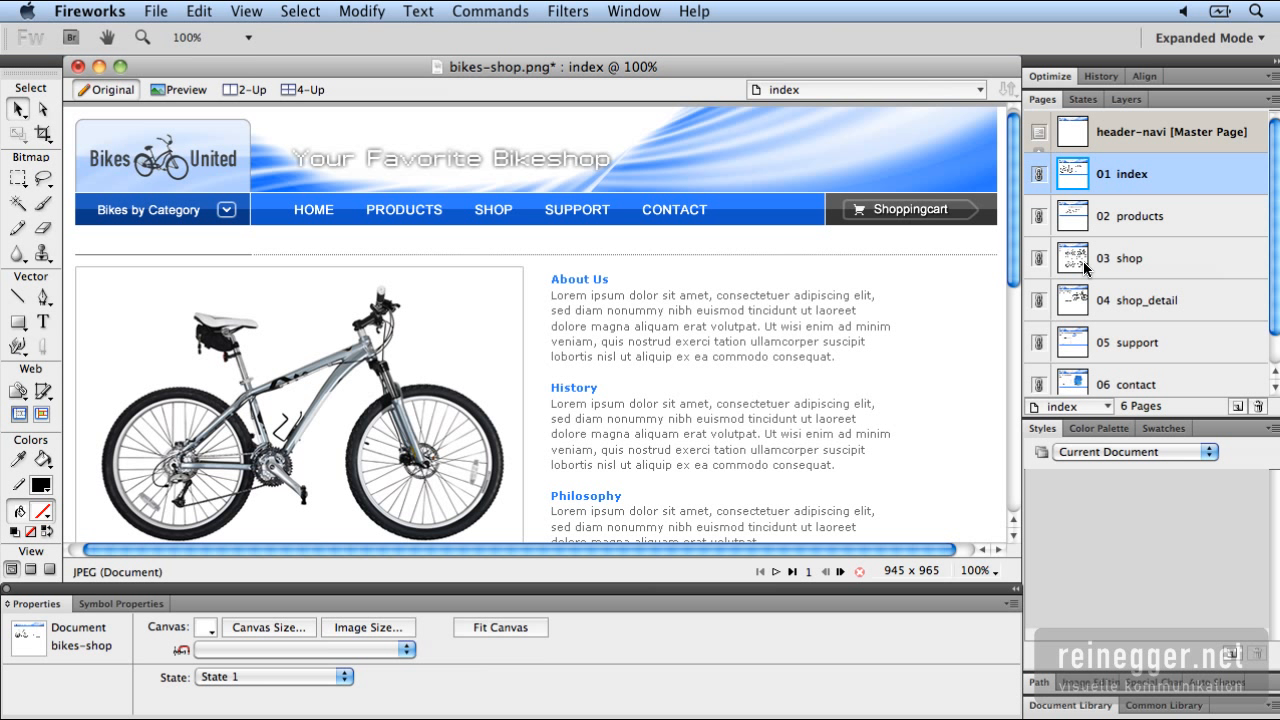
- Open the shop page and examine its subnavigation layer, selecting the Men Bikes and Women Bikes texts
click(1081, 260)
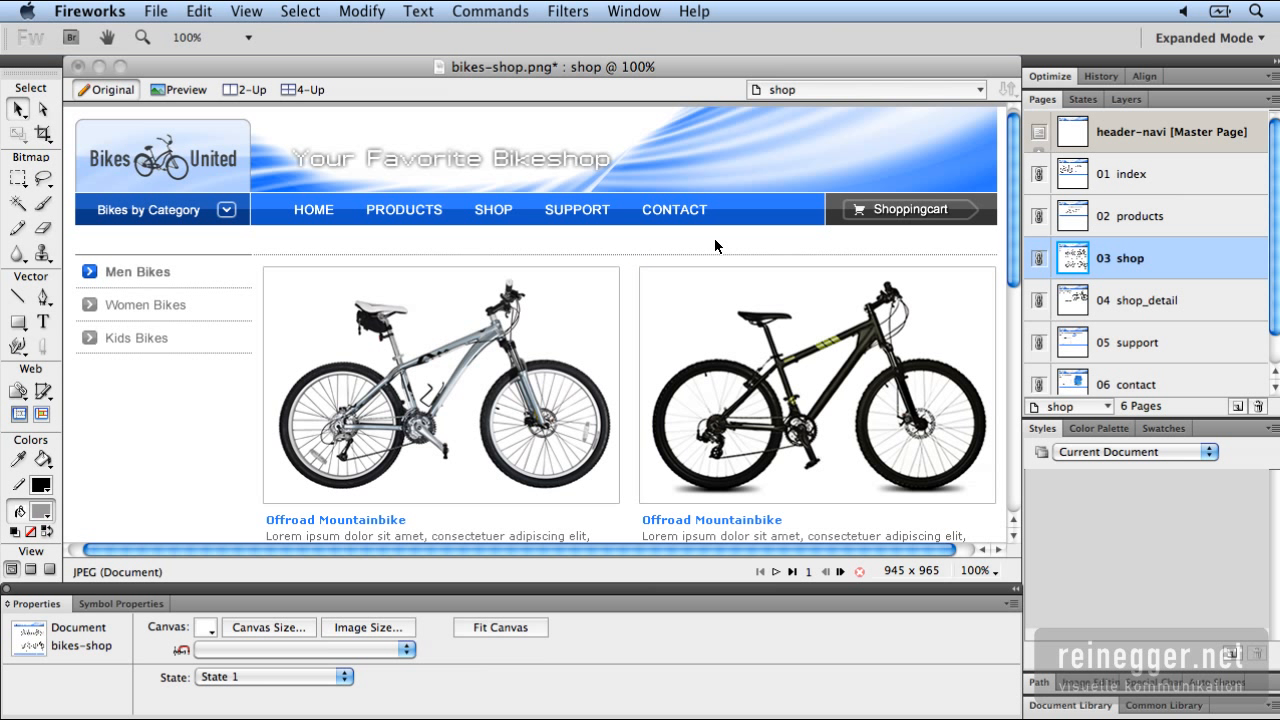
click(1126, 100)
click(1069, 145)
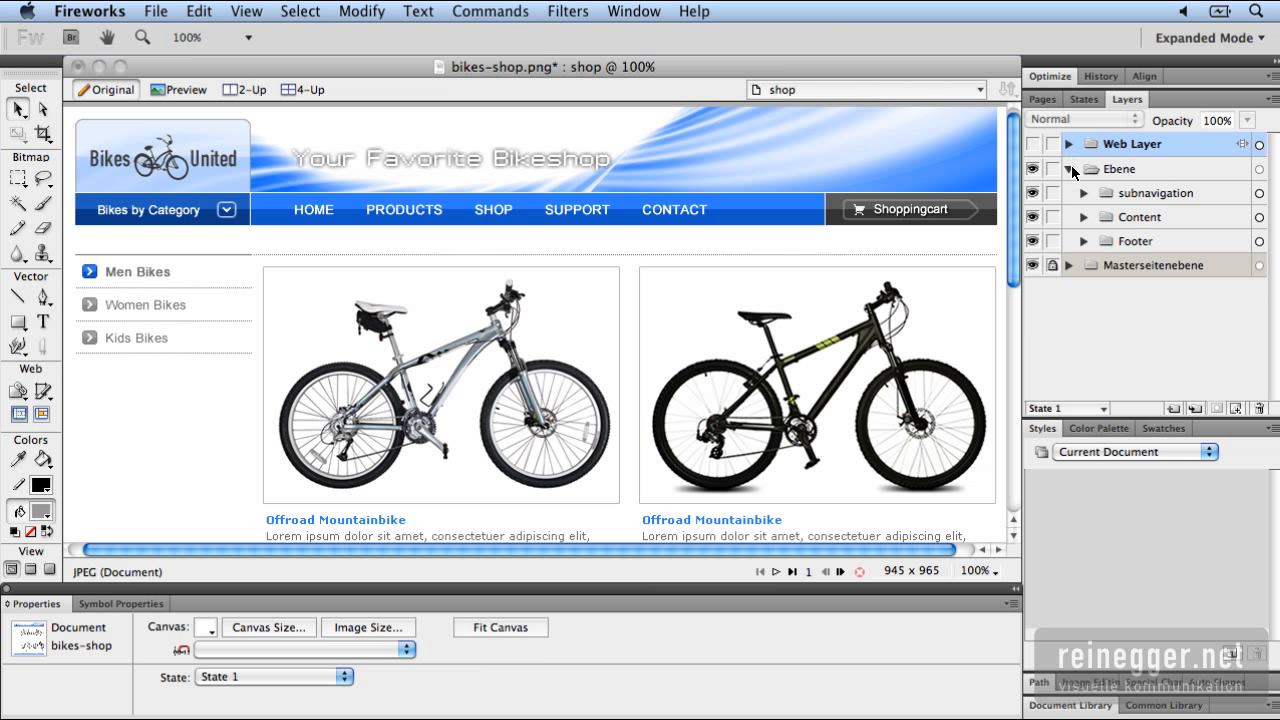
click(1084, 193)
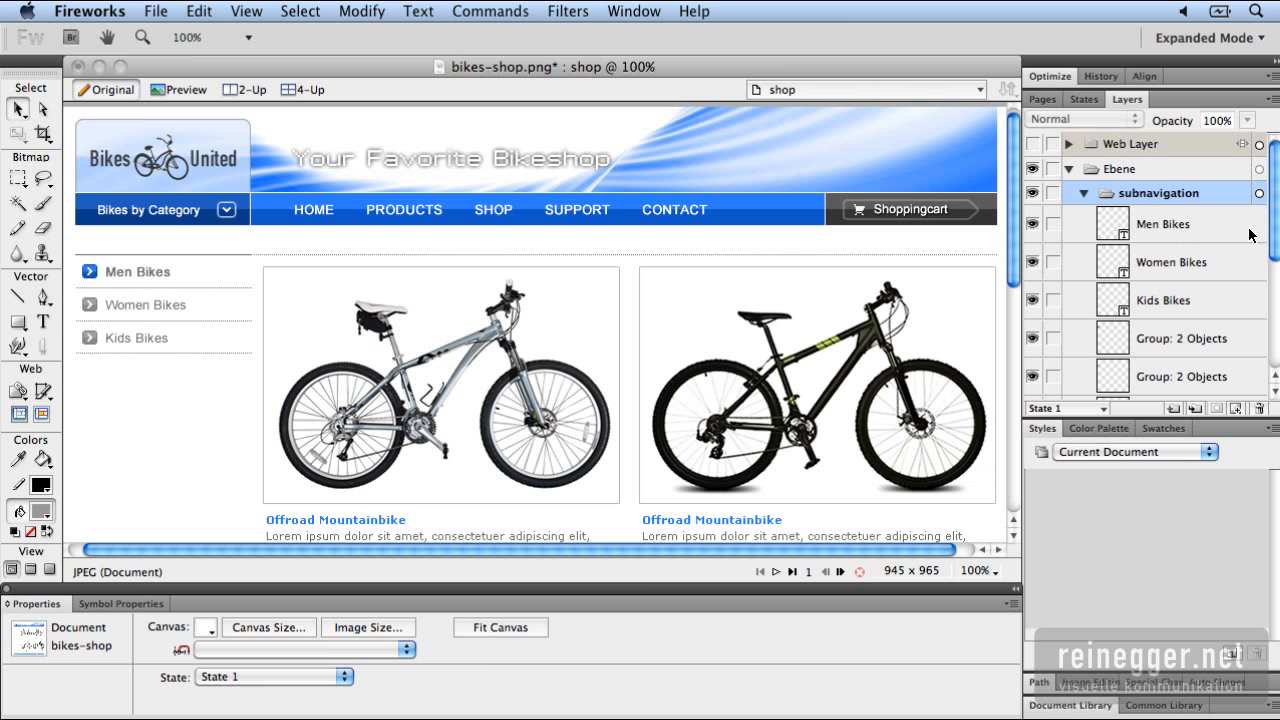
mouse_move(1268, 238)
mouse_down()
mouse_move(1269, 325)
mouse_move(1264, 260)
mouse_up()
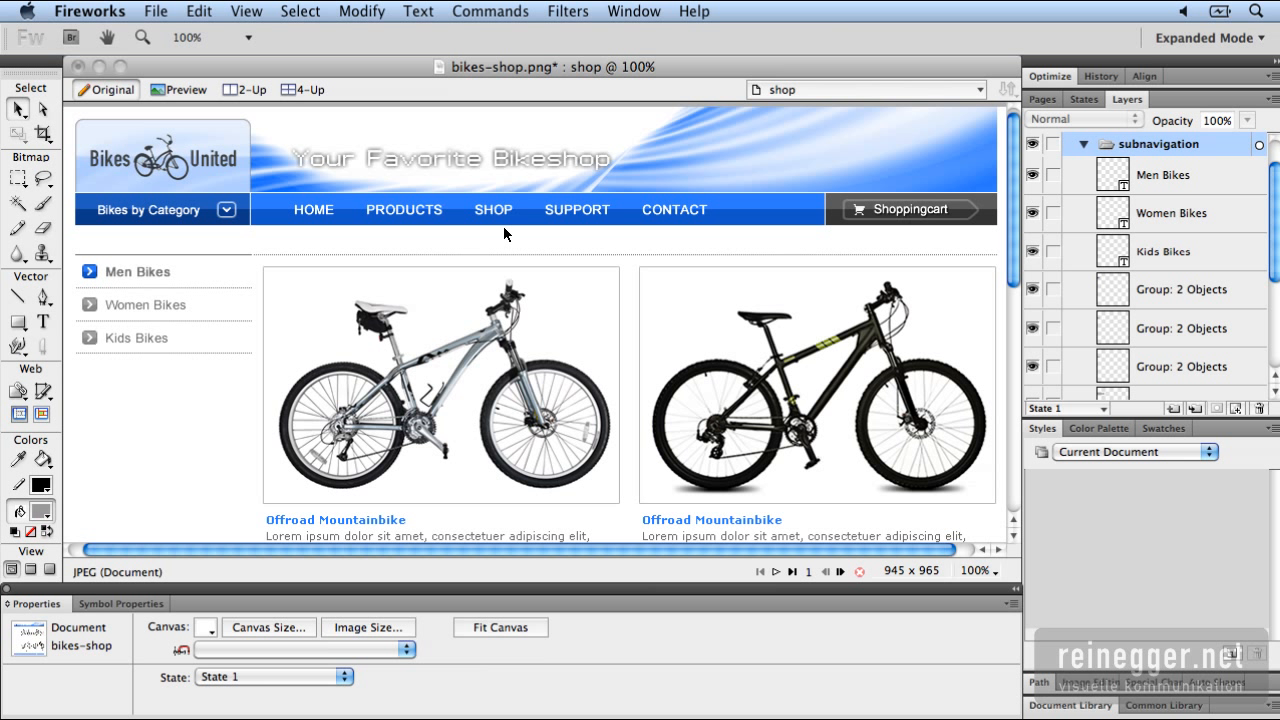
click(148, 271)
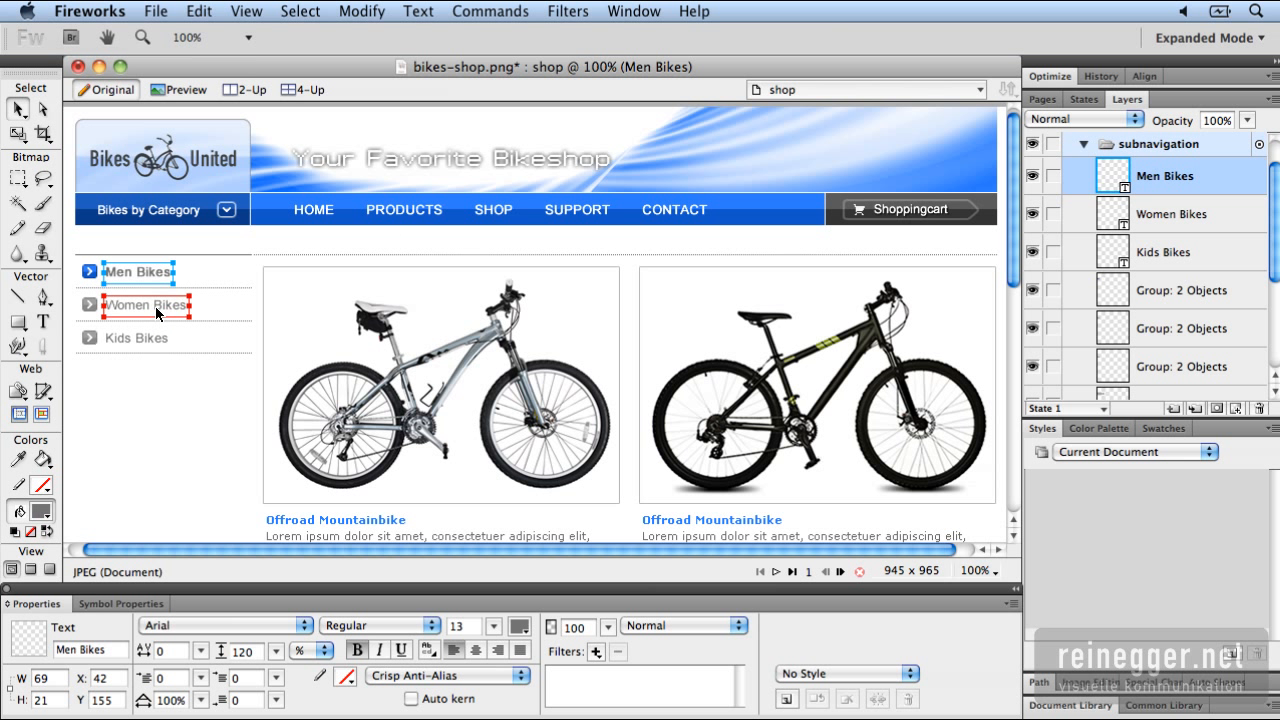
click(155, 306)
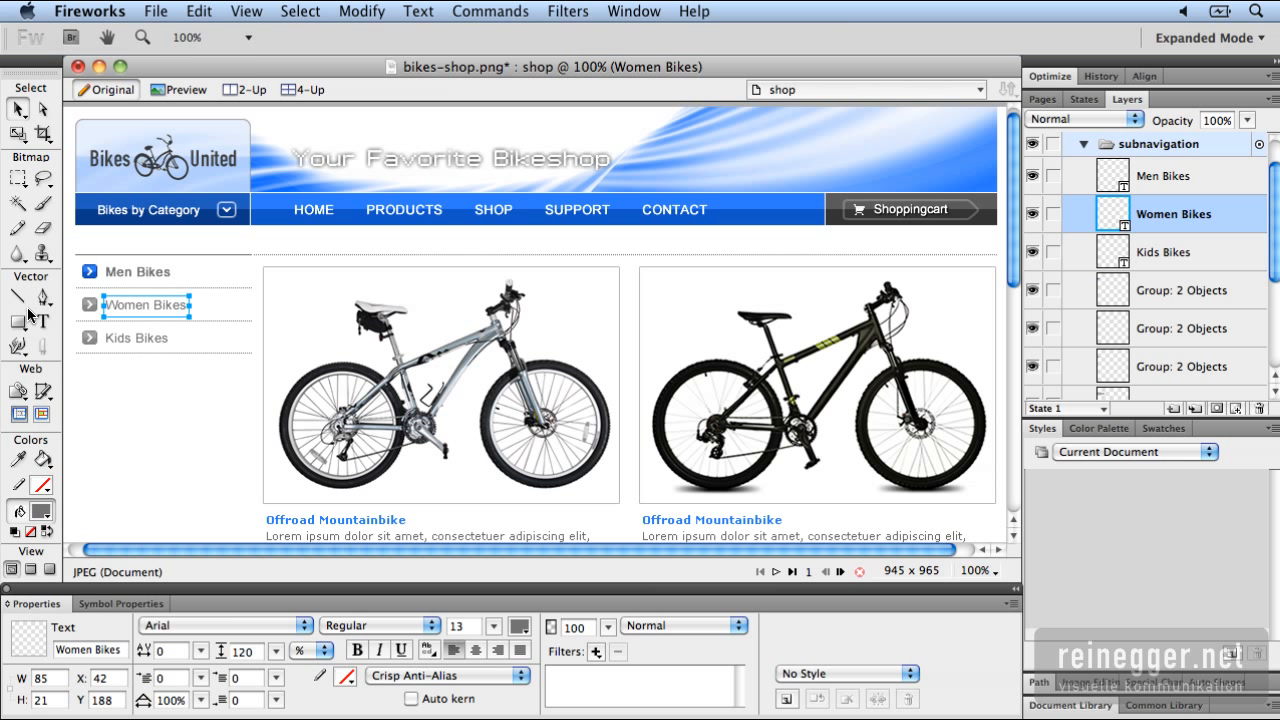
- Try shifting the silver mountain bike picture a few pixels, and return it to X 201, Y 159
click(392, 360)
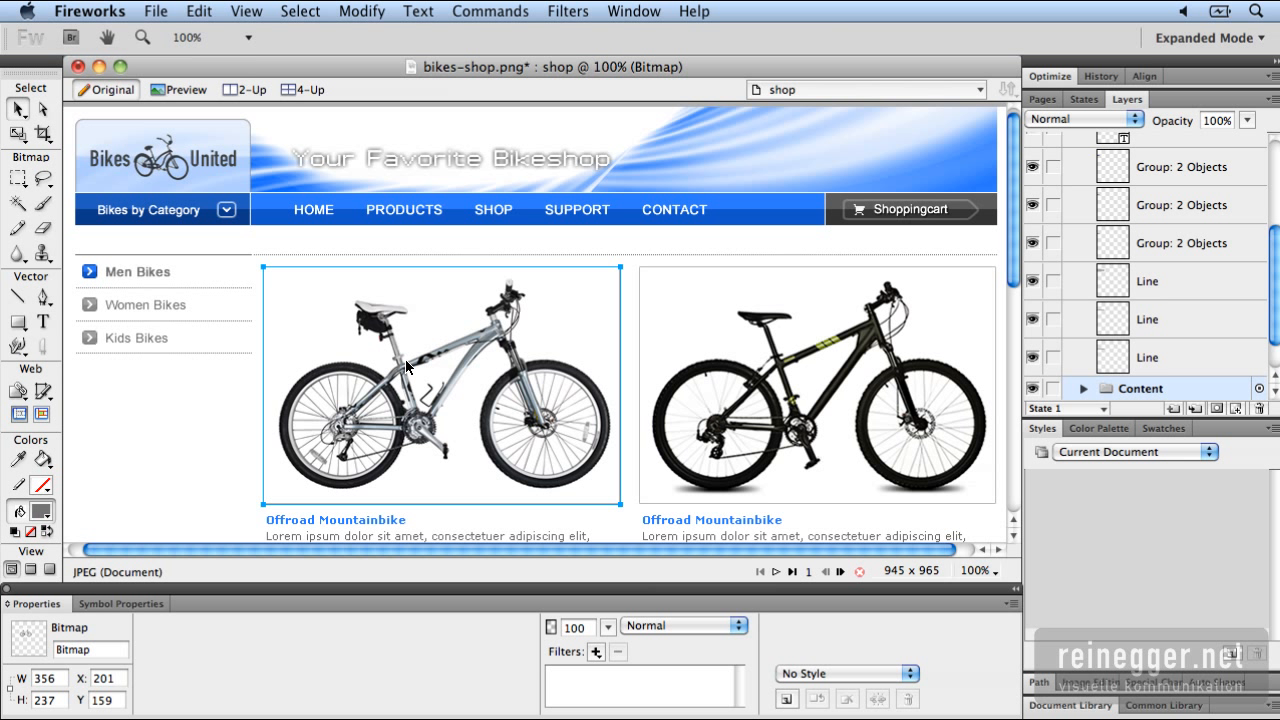
drag(405, 359, 399, 354)
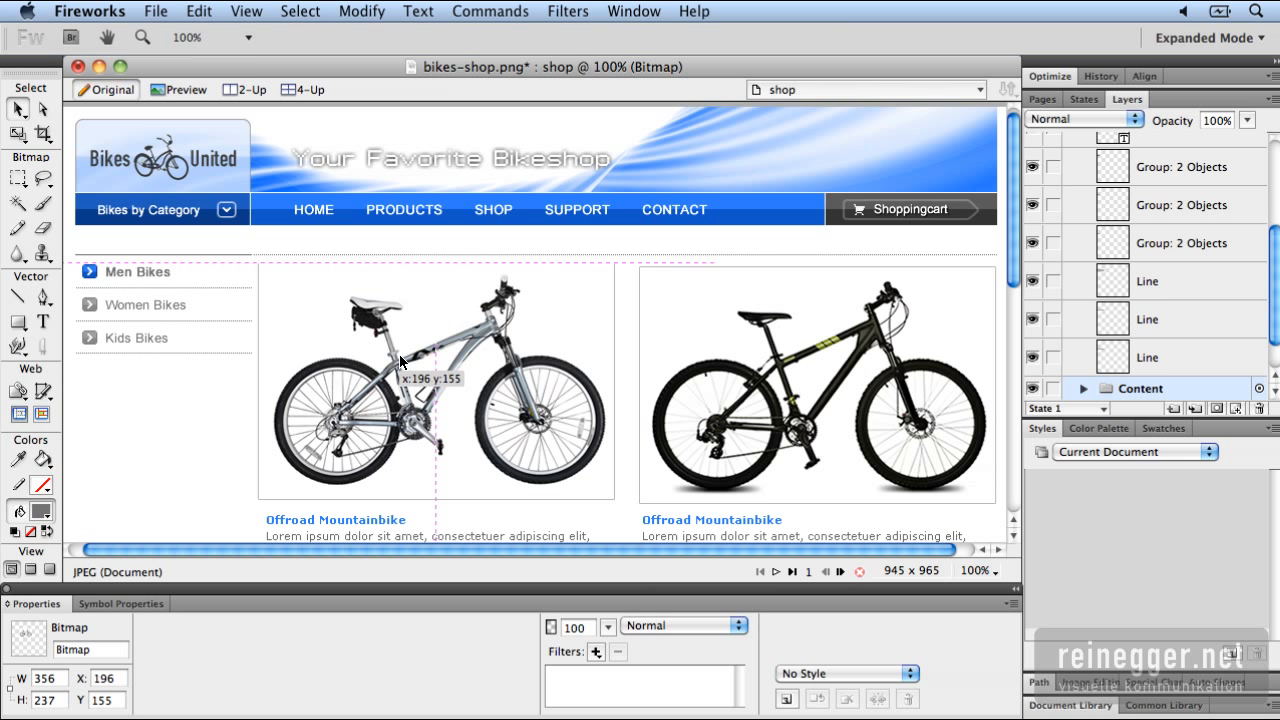
mouse_move(400, 356)
mouse_down()
mouse_move(419, 349)
mouse_move(409, 361)
mouse_up()
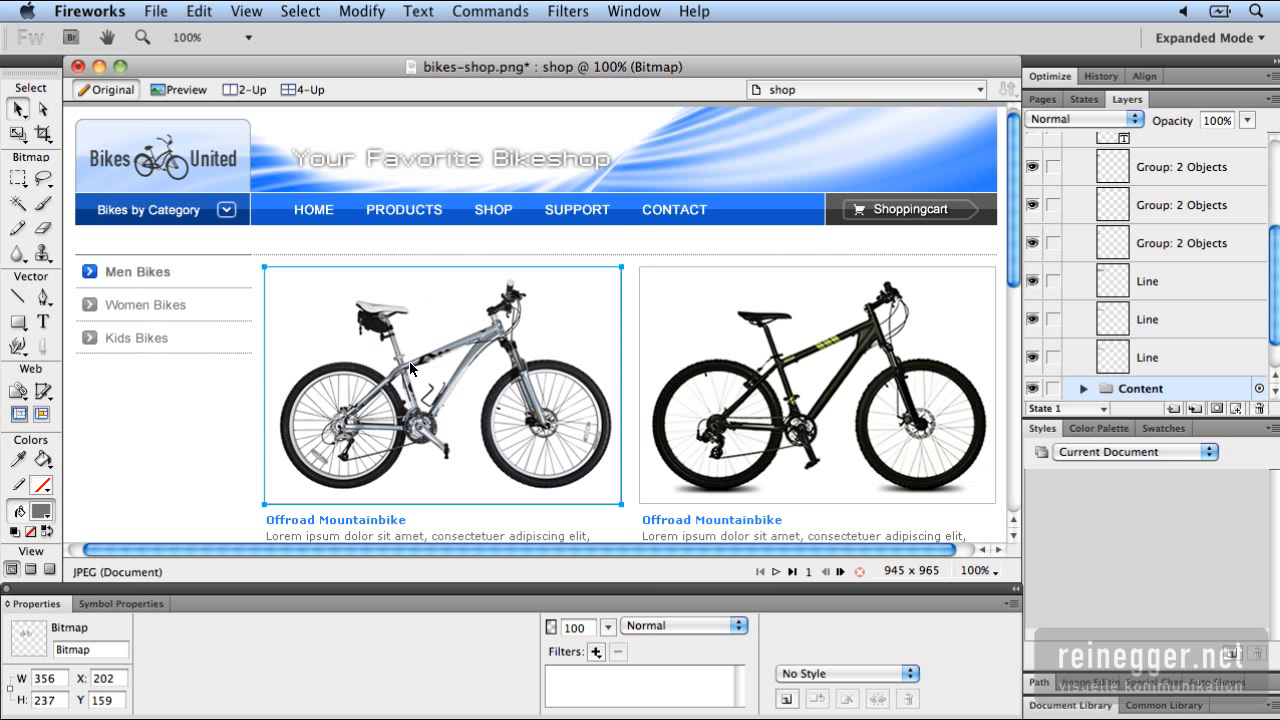
key(Left)
key(Left)
key(Left)
key(Left)
key(Left)
key(Left)
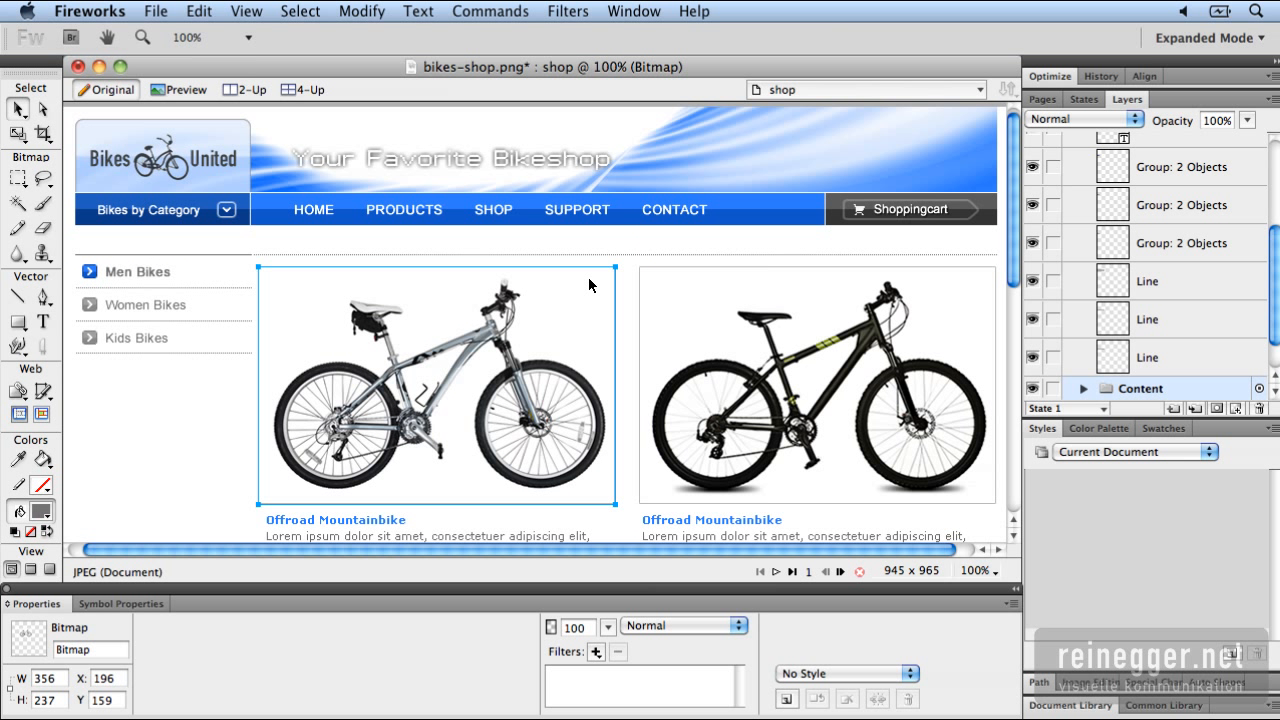
drag(588, 277, 592, 277)
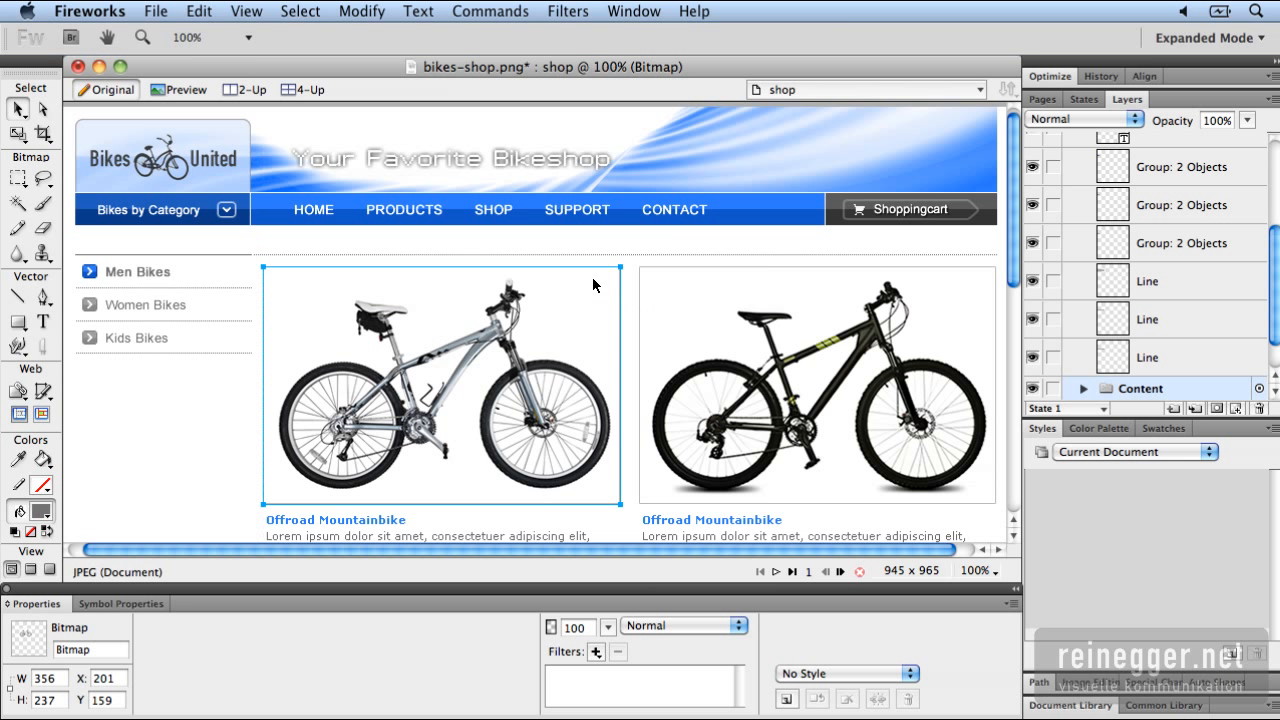
- Switch to the support page and bring the Customer Support form into view
click(852, 92)
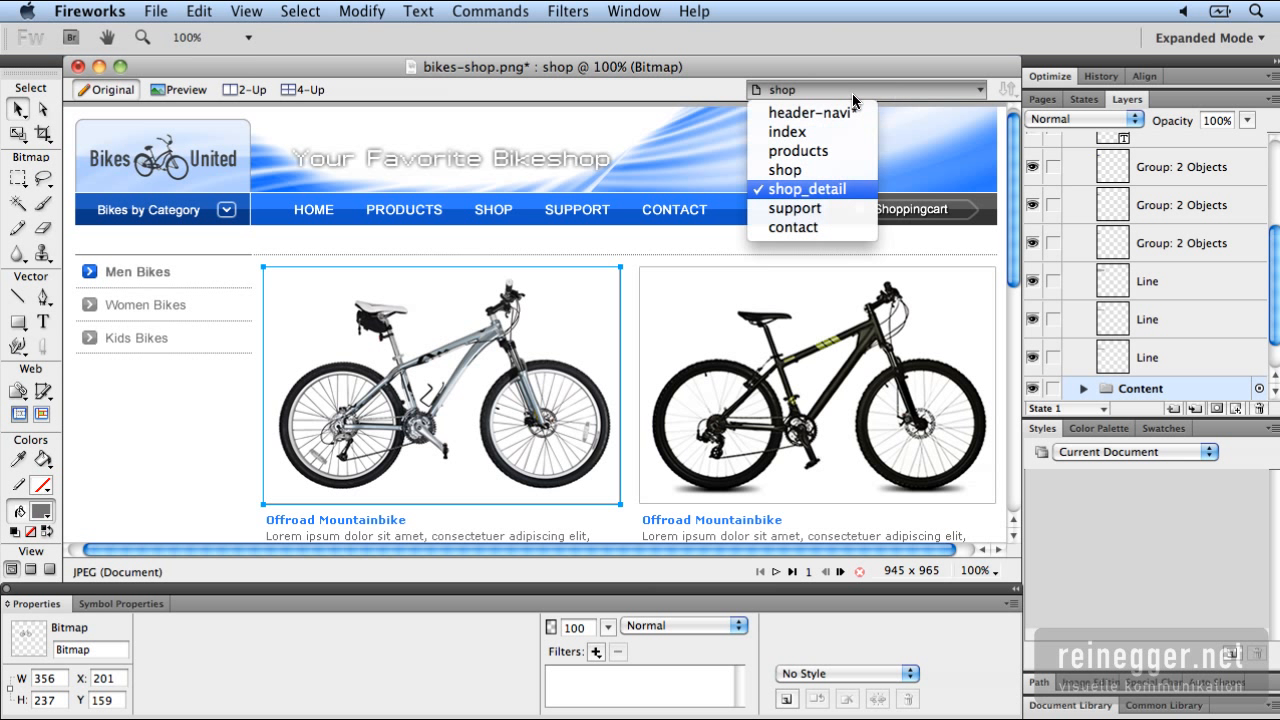
click(820, 208)
scroll(825, 239, down, 2)
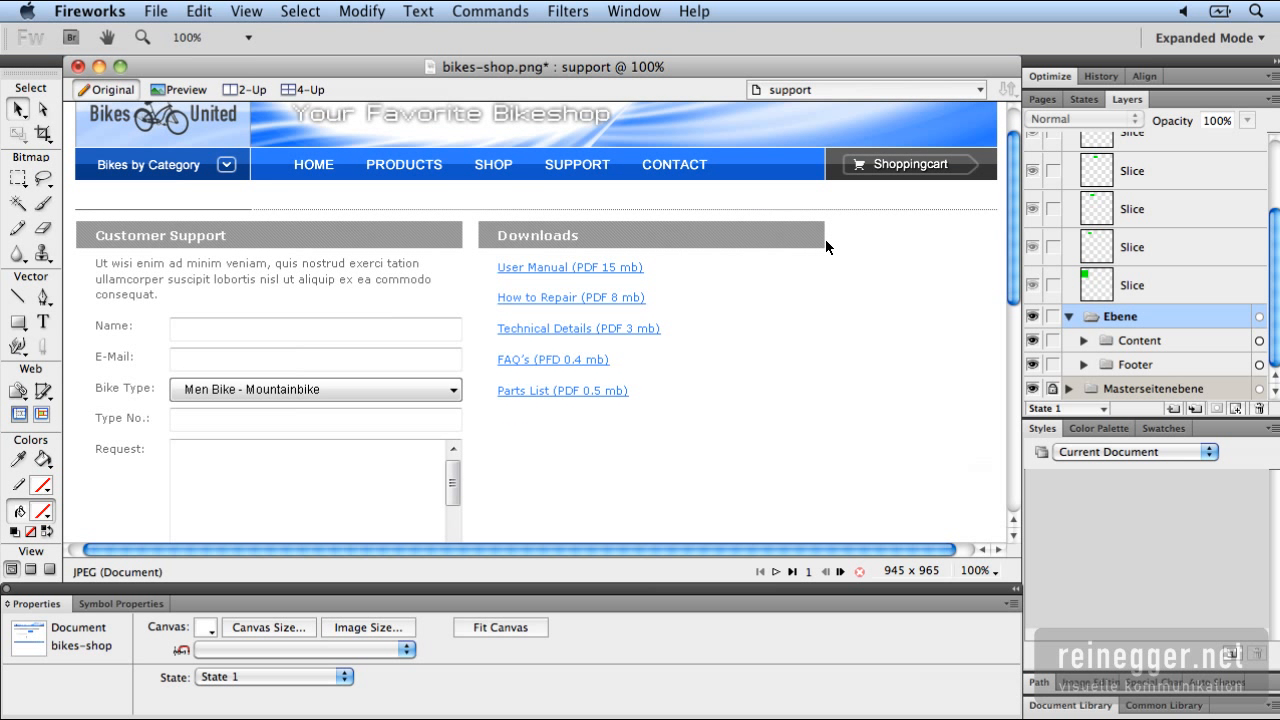
scroll(826, 246, down, 4)
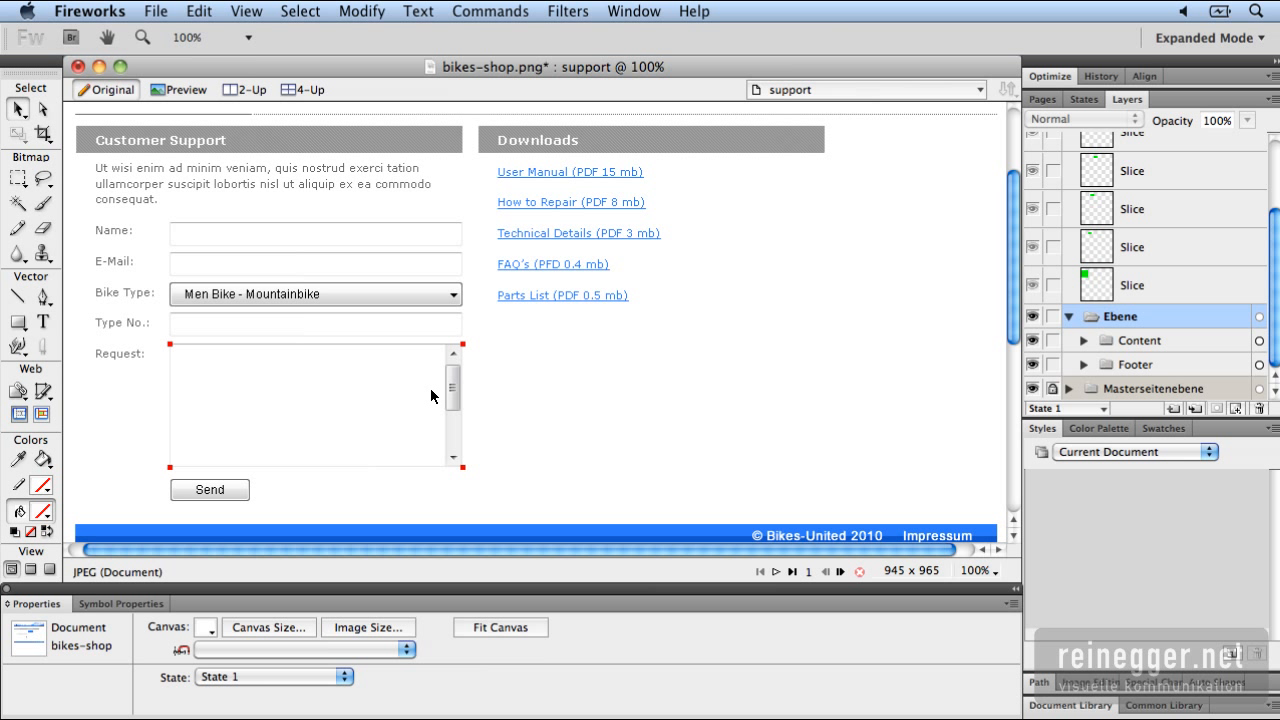
- Add the CheckBox(win) symbol from the Common Library's HTML folder below the Downloads list, at about X 441, Y 519
click(1162, 705)
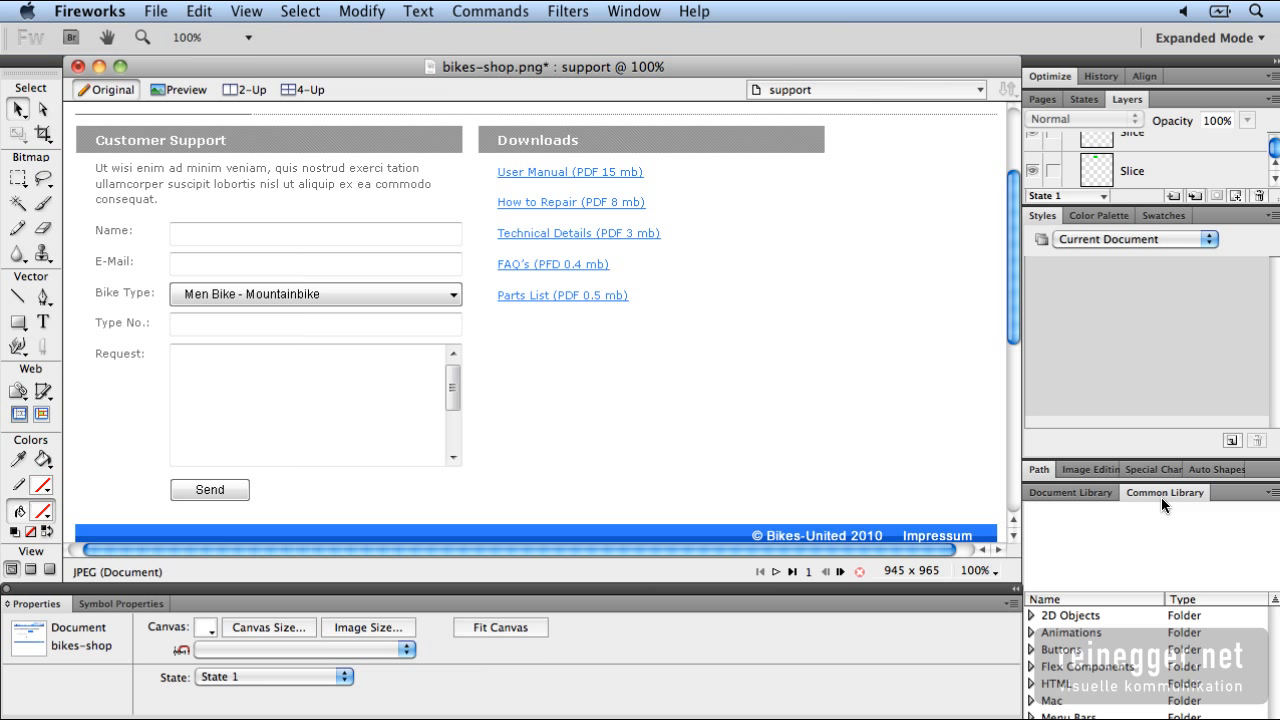
click(1032, 684)
scroll(1113, 662, down, 5)
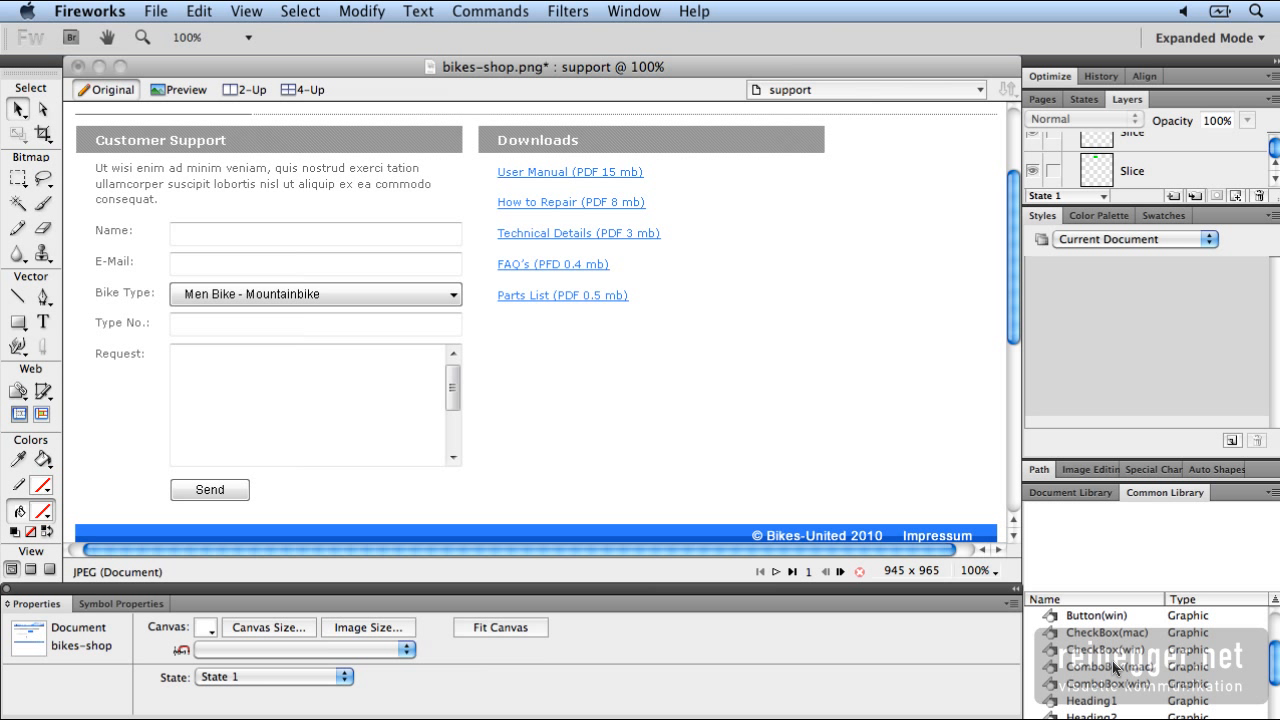
click(1100, 615)
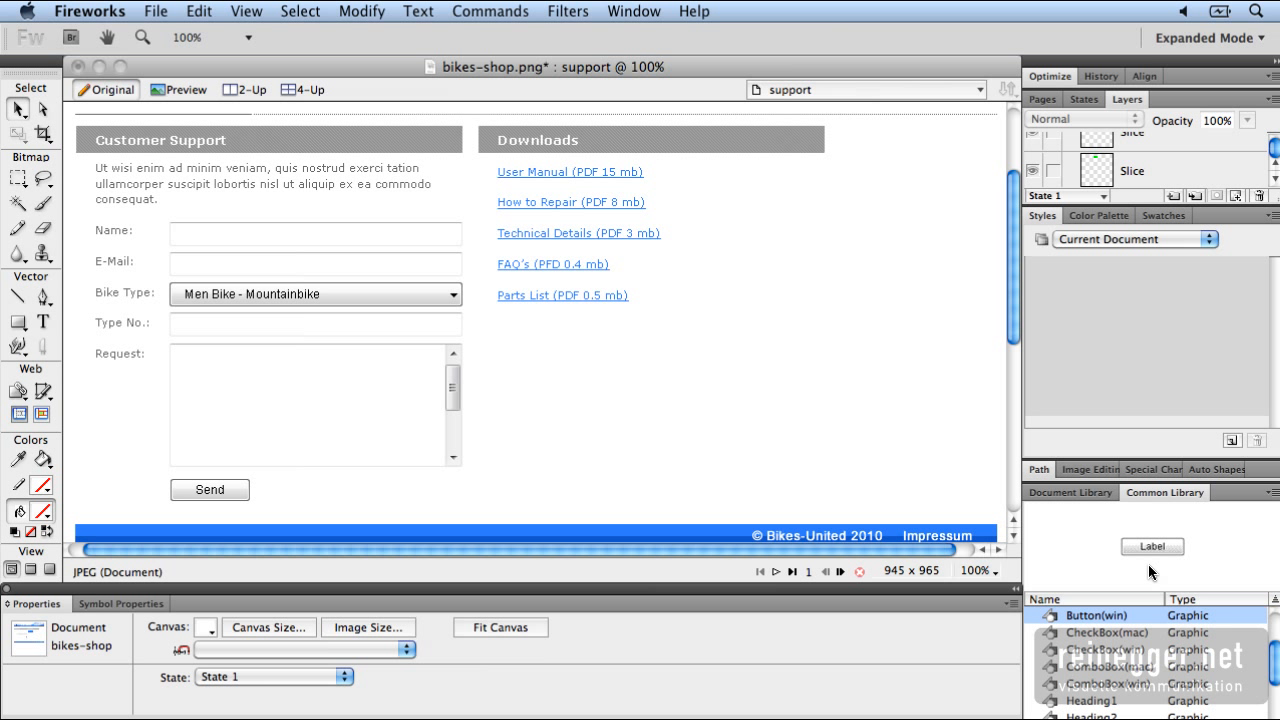
click(1103, 633)
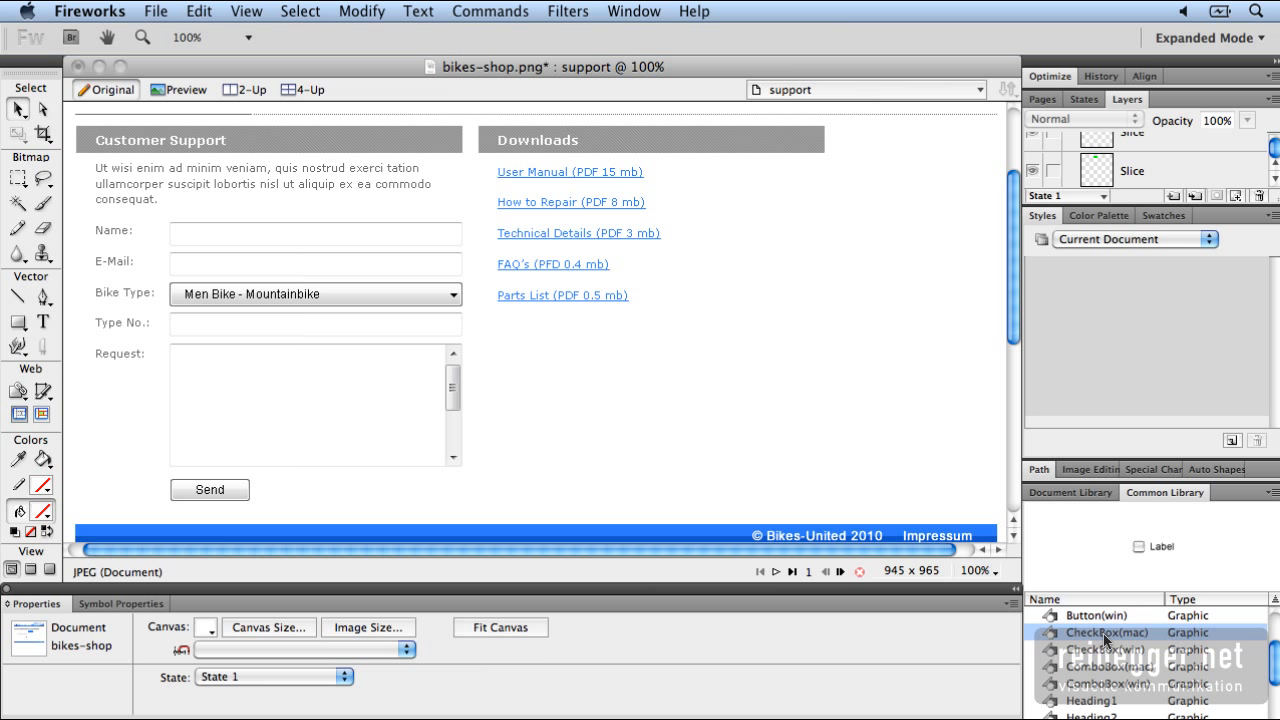
click(1105, 667)
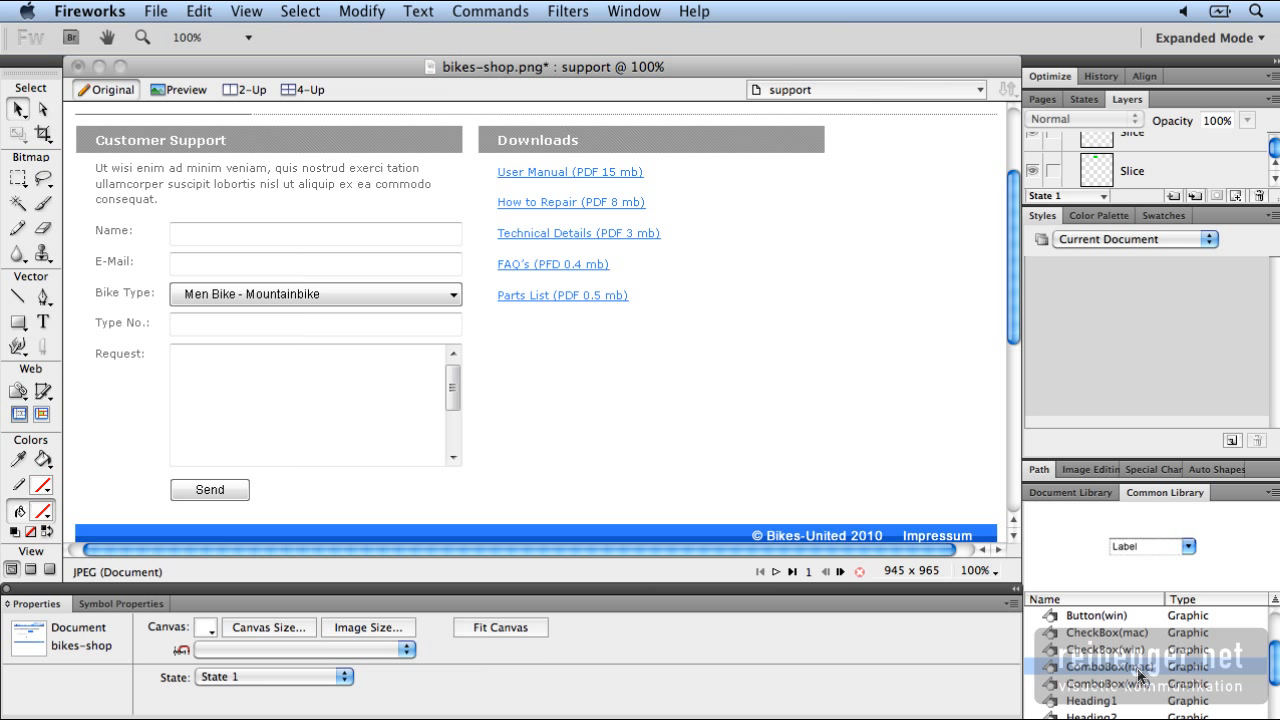
drag(1120, 650, 566, 453)
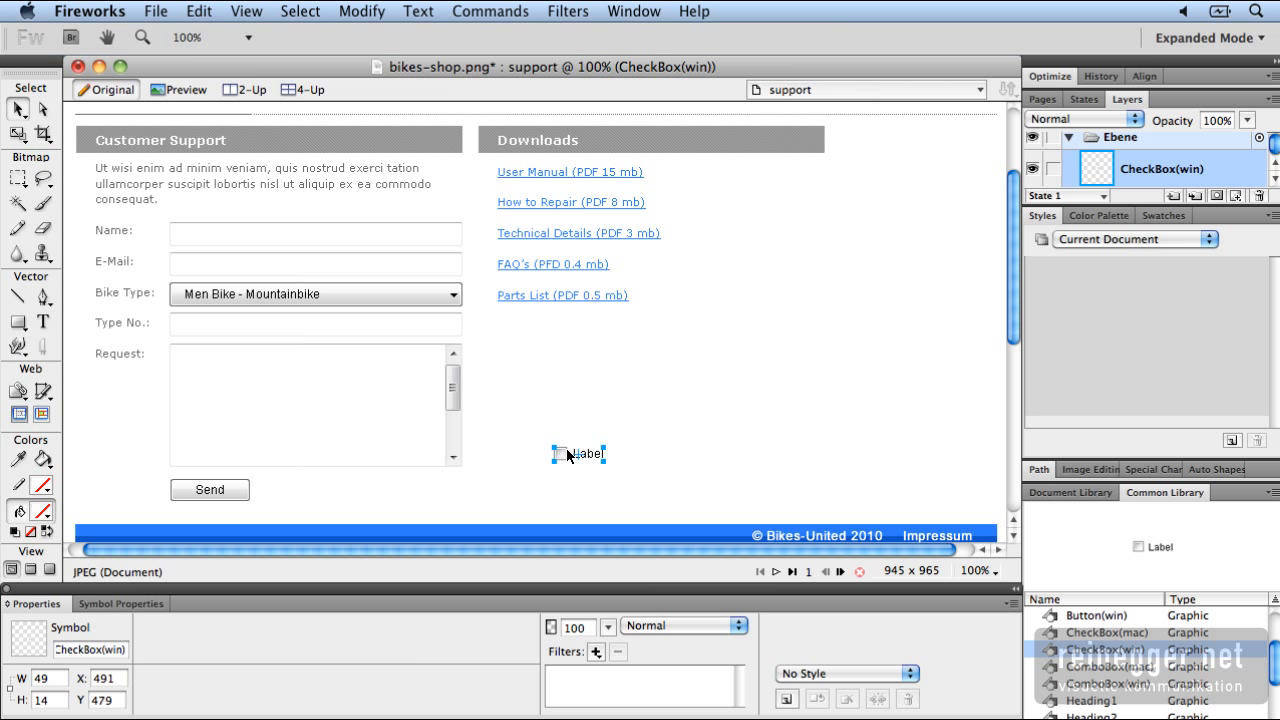
drag(567, 449, 511, 489)
- Set the checkbox symbol's label to "Newsletter" and its state to Selected
click(118, 603)
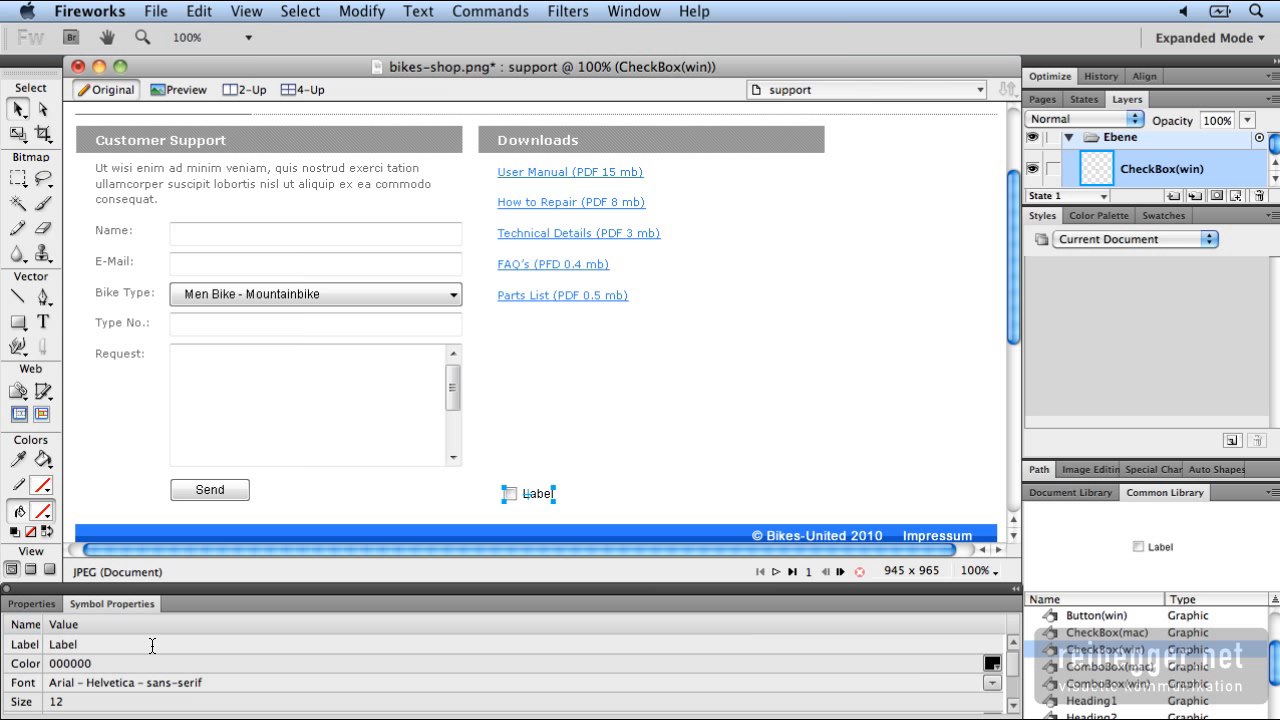
click(152, 644)
text(Newsletter)
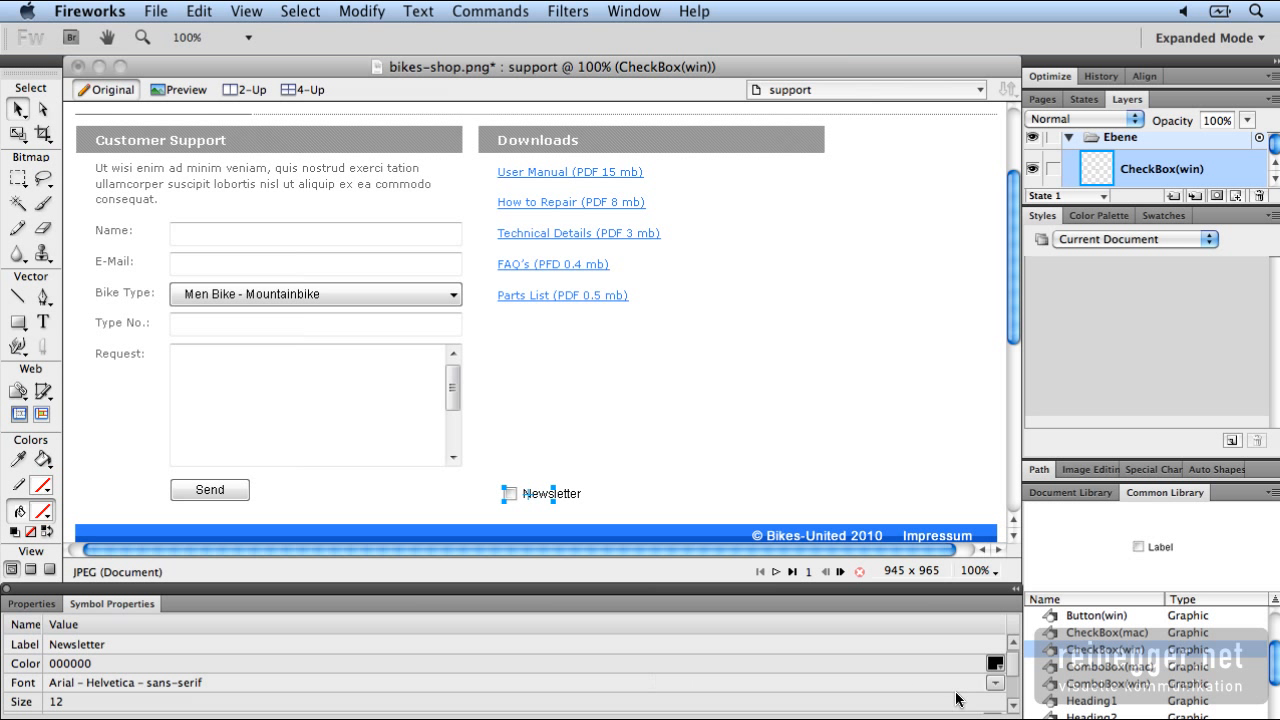
click(1012, 706)
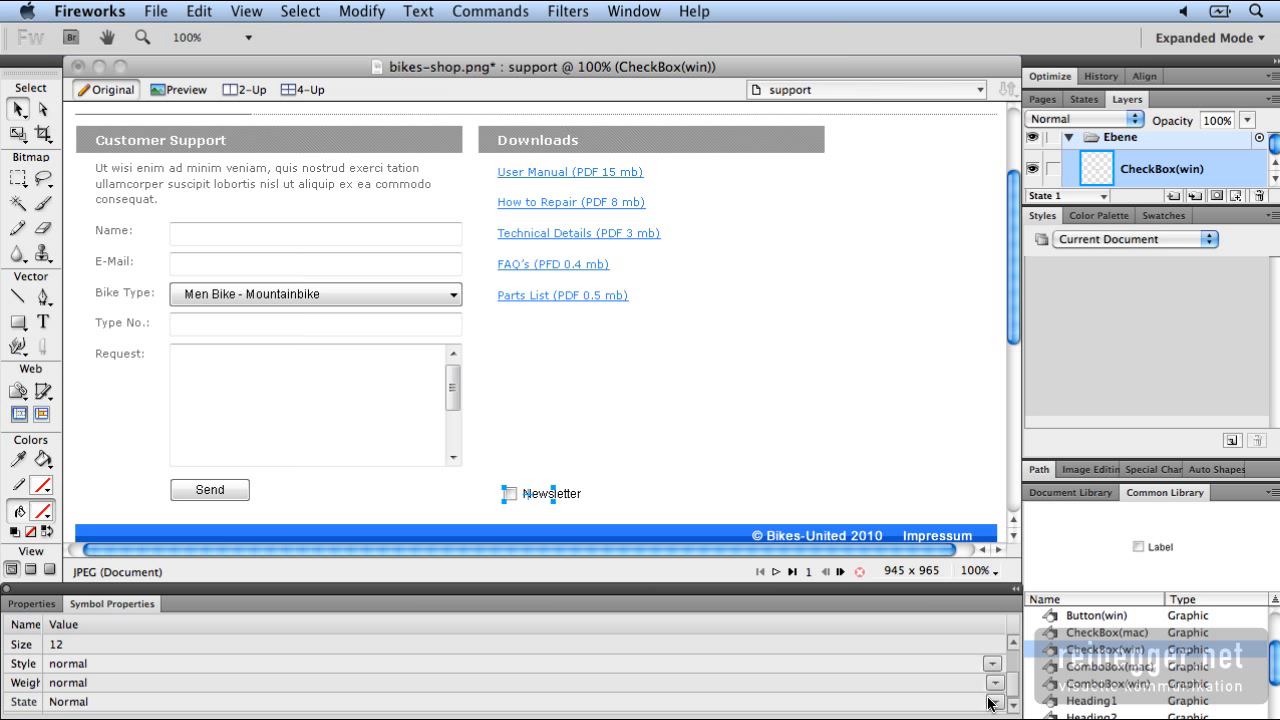
click(994, 701)
click(238, 685)
key(Down)
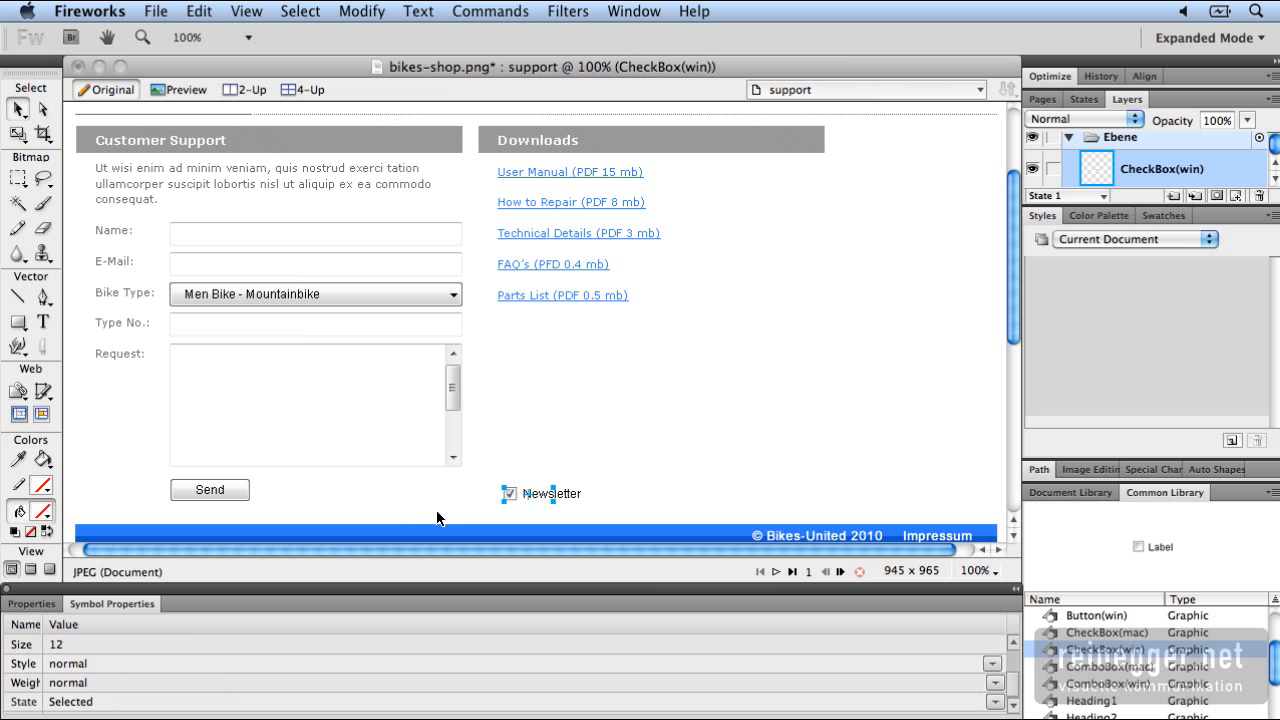
click(44, 606)
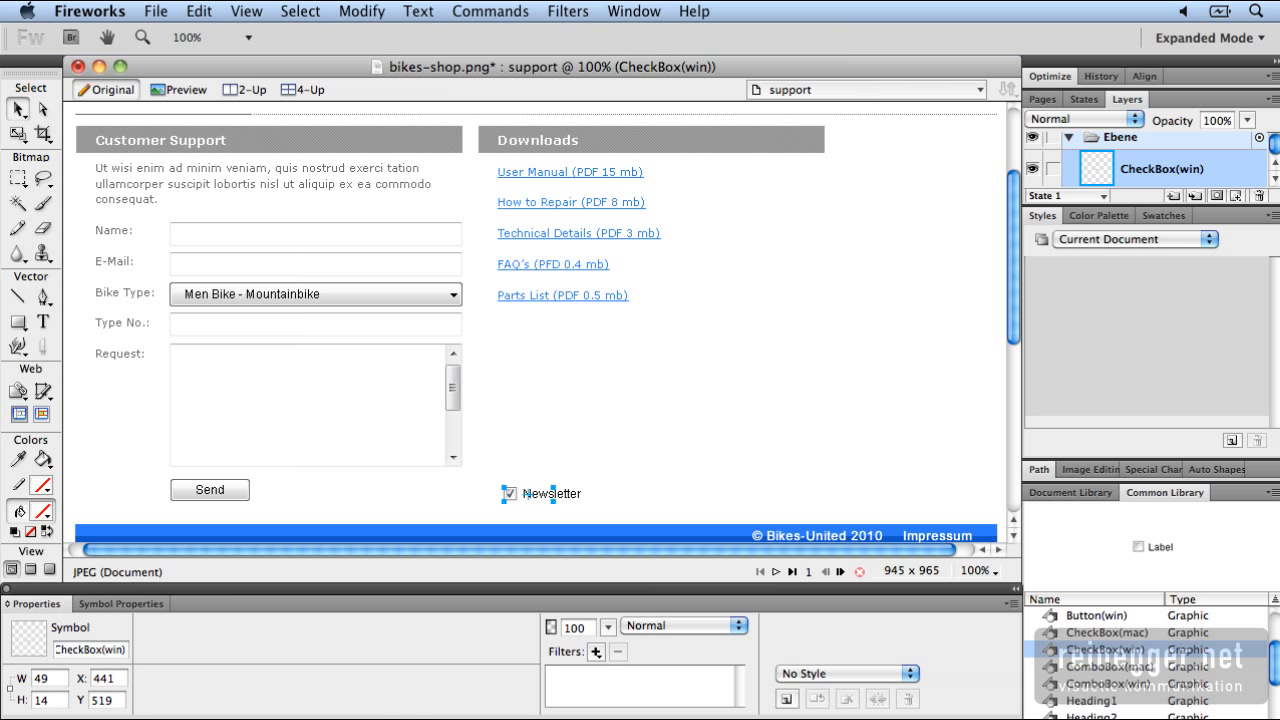
- Add a VScrollBar symbol from the Common Library along the right edge of the Downloads section, at about X 743, Y 186
scroll(1102, 652, down, 3)
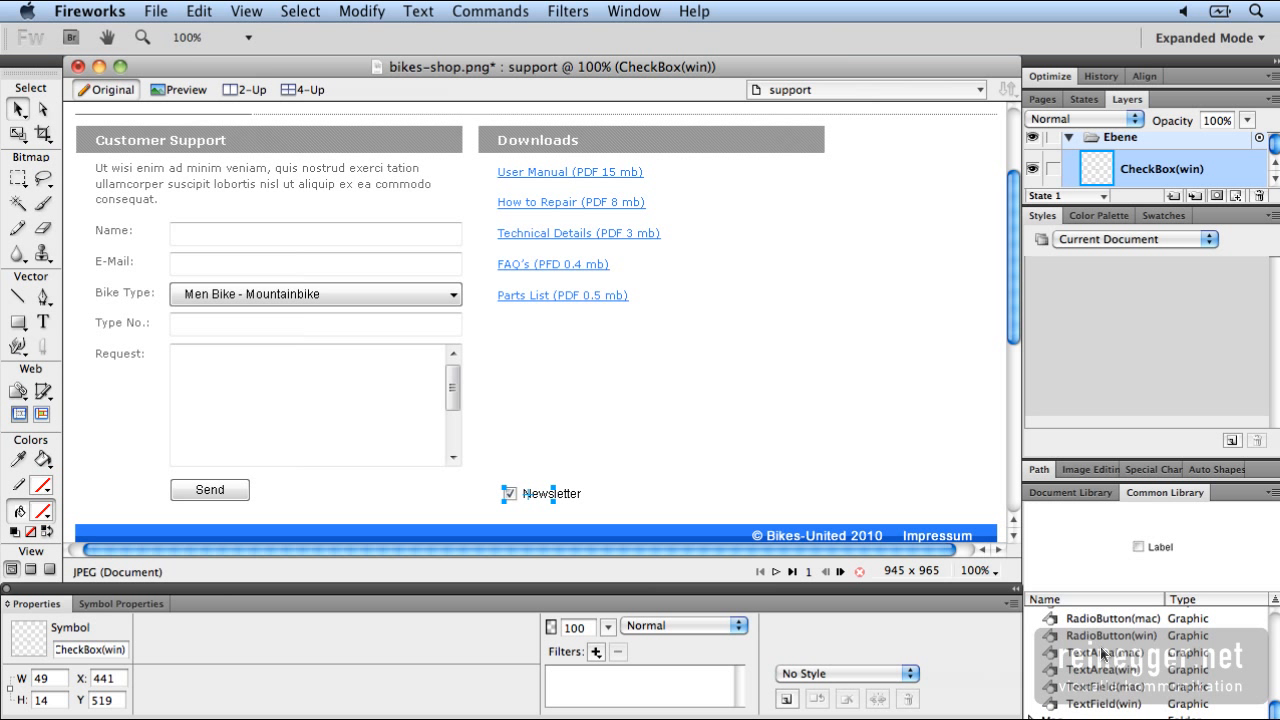
drag(1275, 706, 1276, 640)
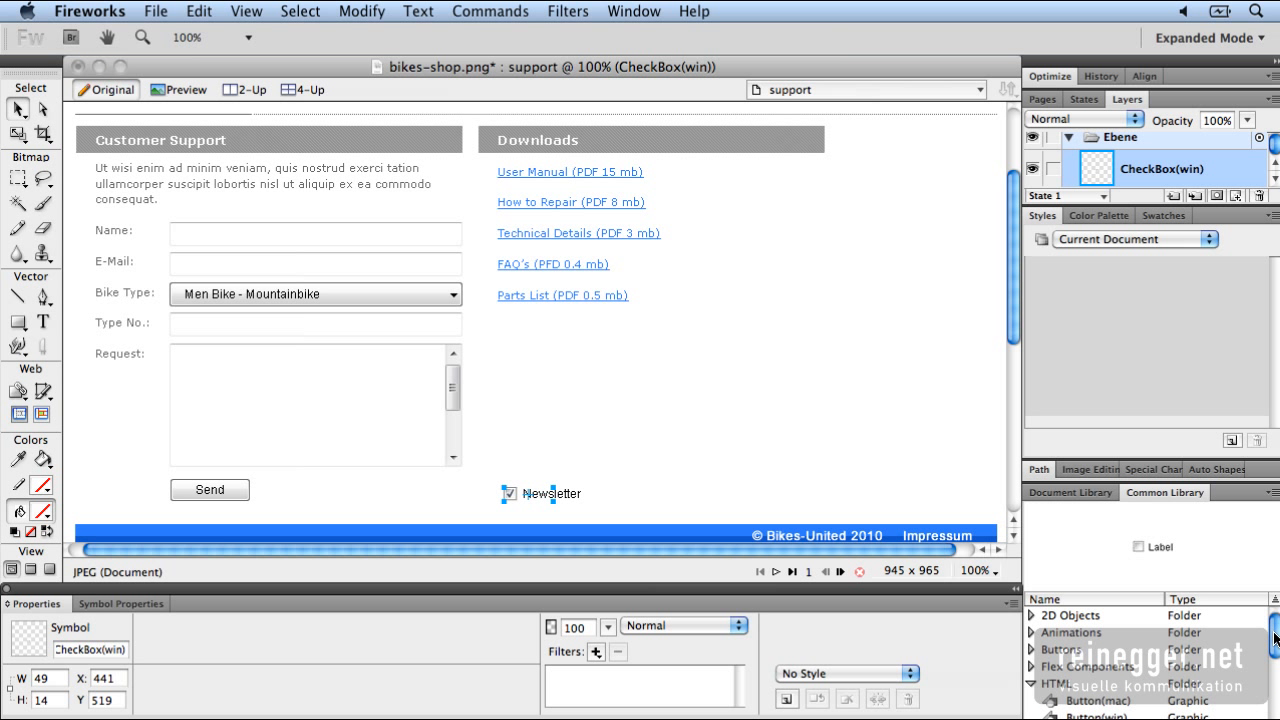
click(1031, 685)
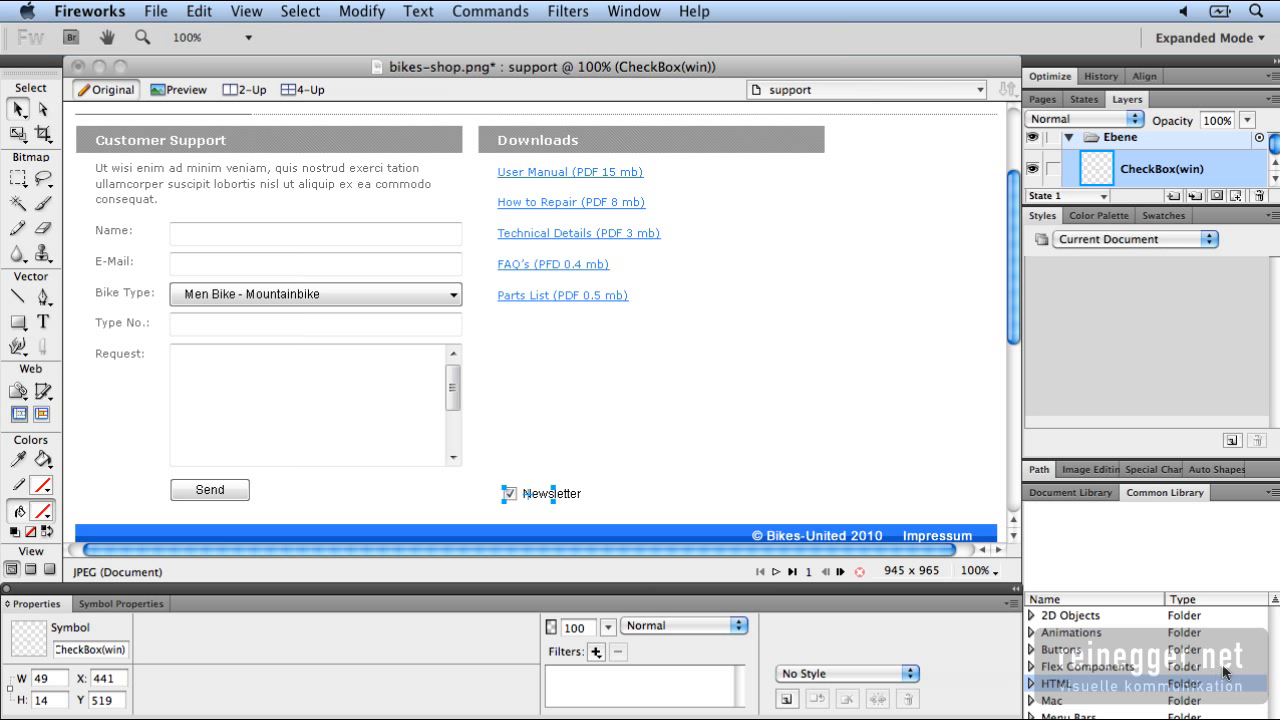
click(1031, 719)
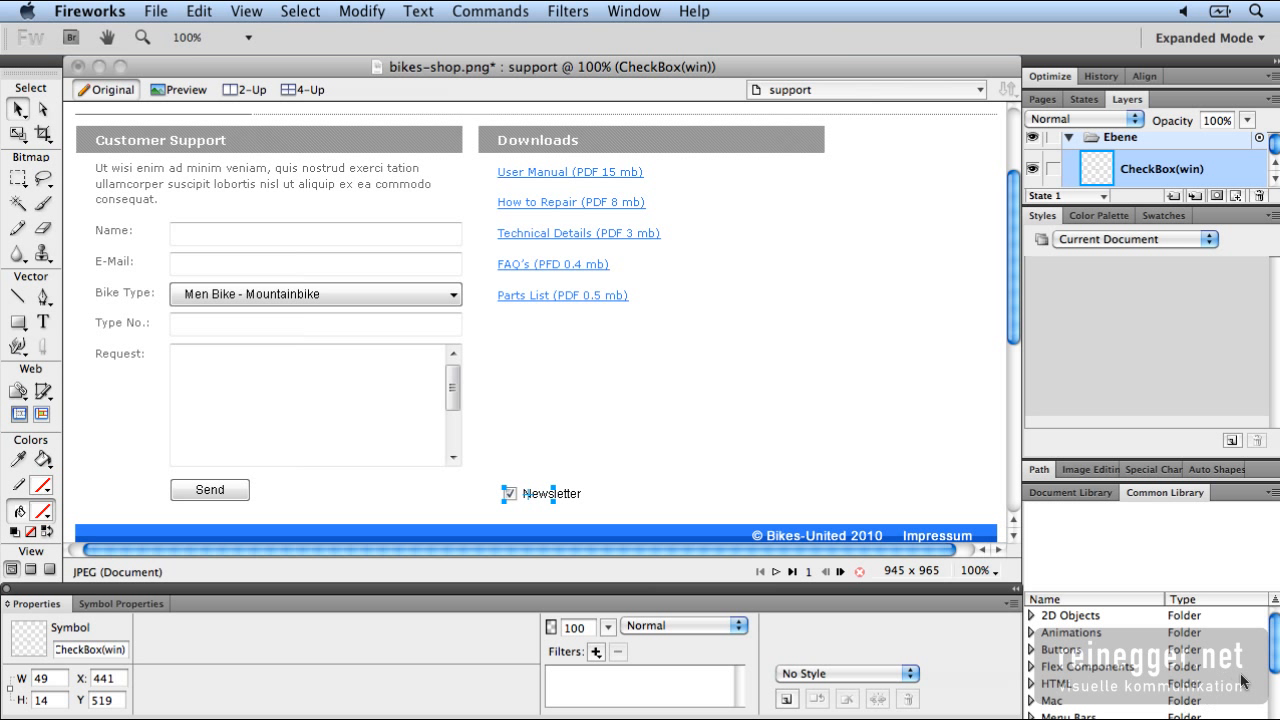
drag(1275, 660, 1275, 719)
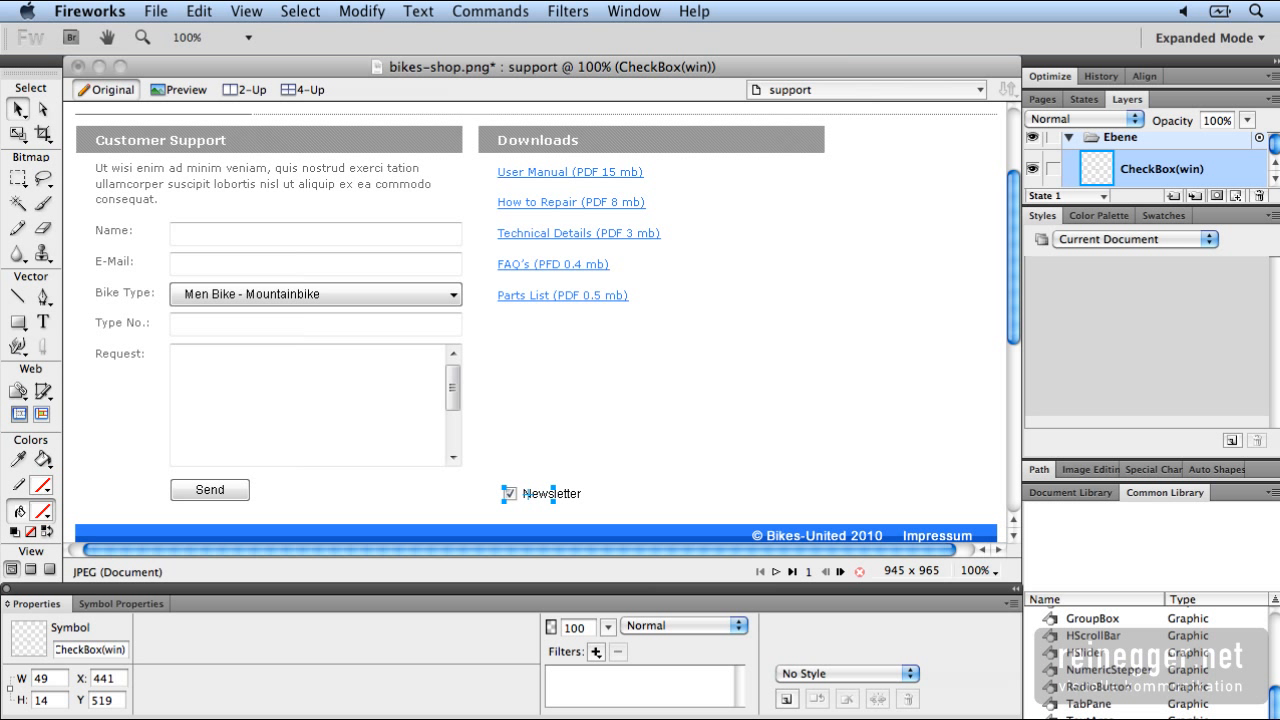
click(1092, 719)
drag(1092, 719, 587, 386)
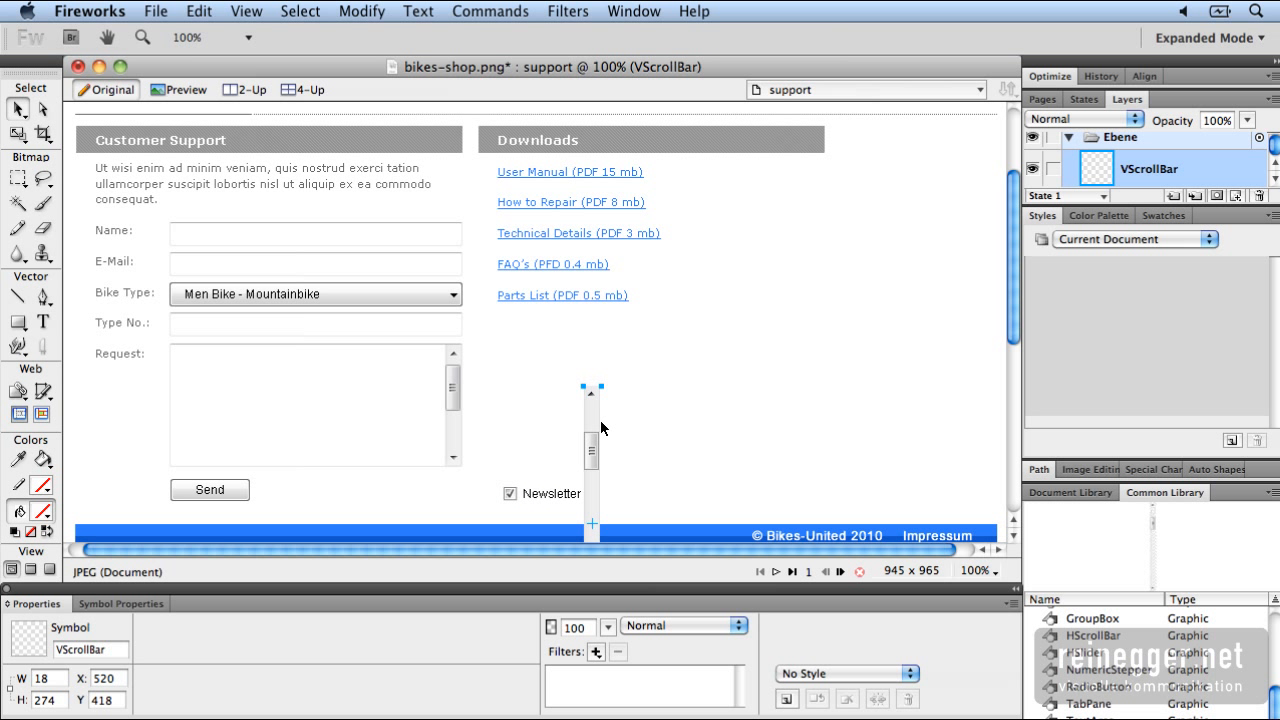
drag(591, 453, 814, 221)
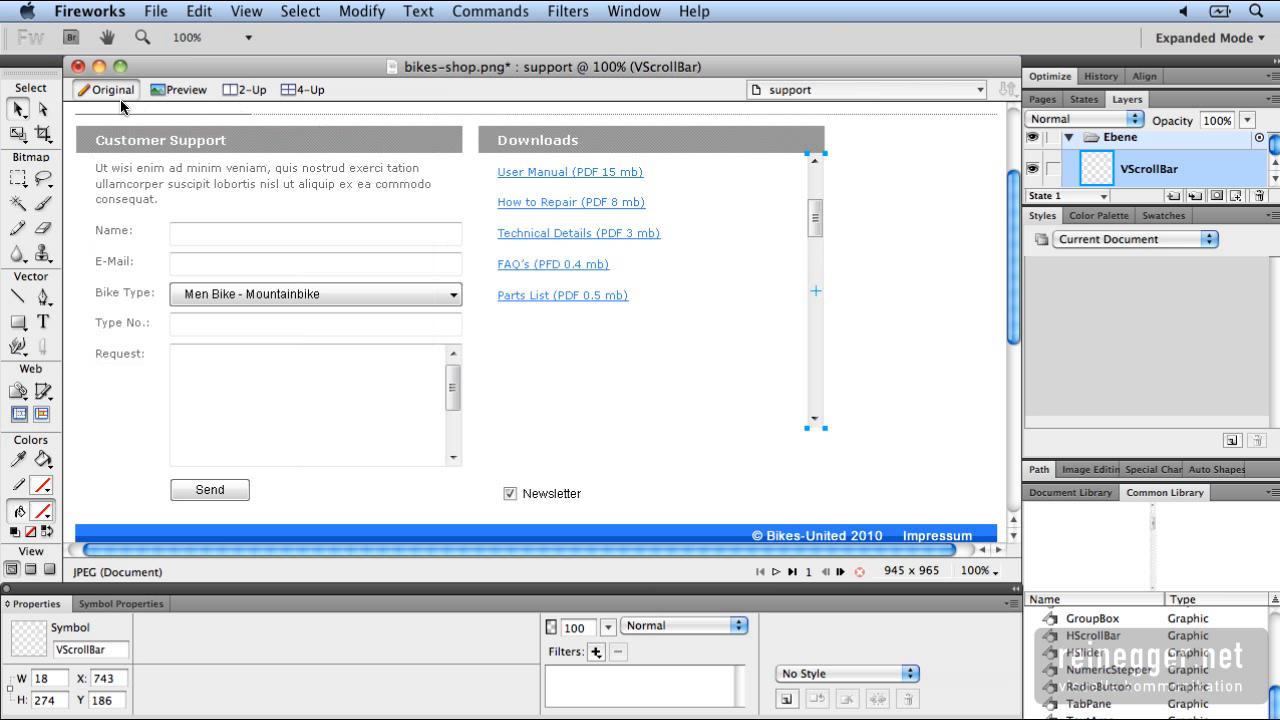
- Stretch the vertical scroll bar downward with the Scale tool to a height of about 297 pixels
click(18, 132)
drag(816, 428, 816, 451)
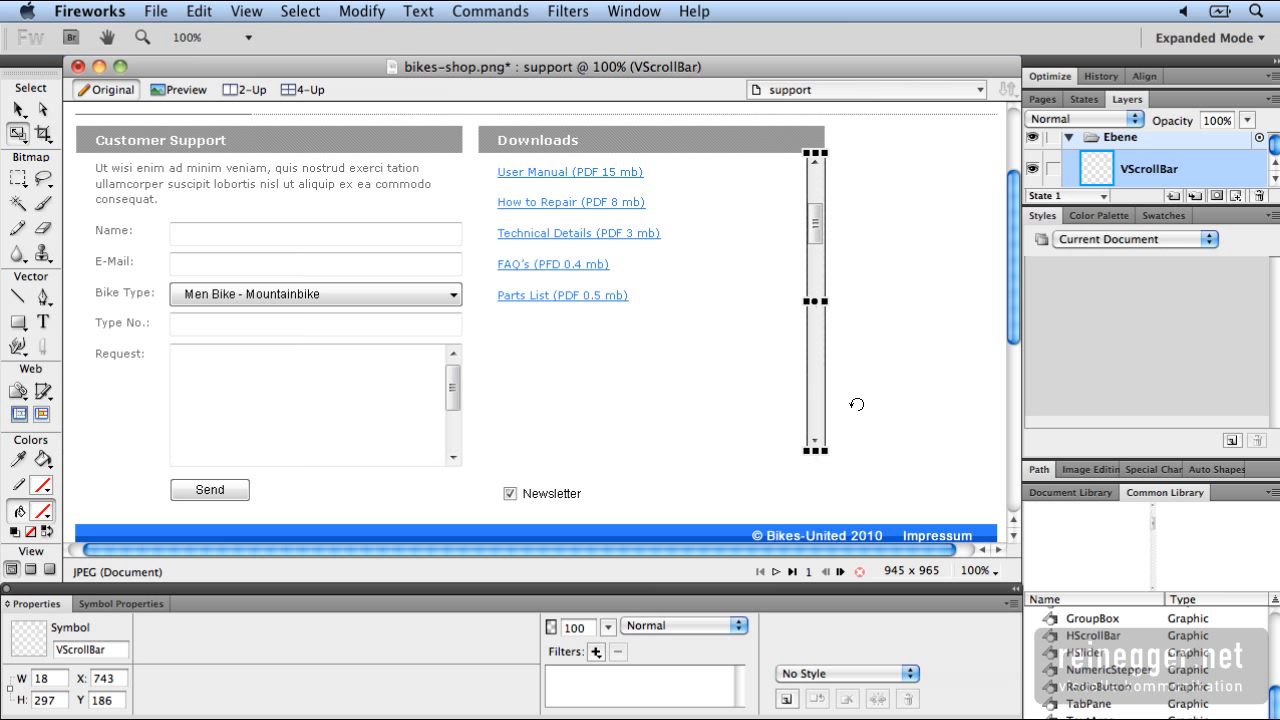
double_click(891, 365)
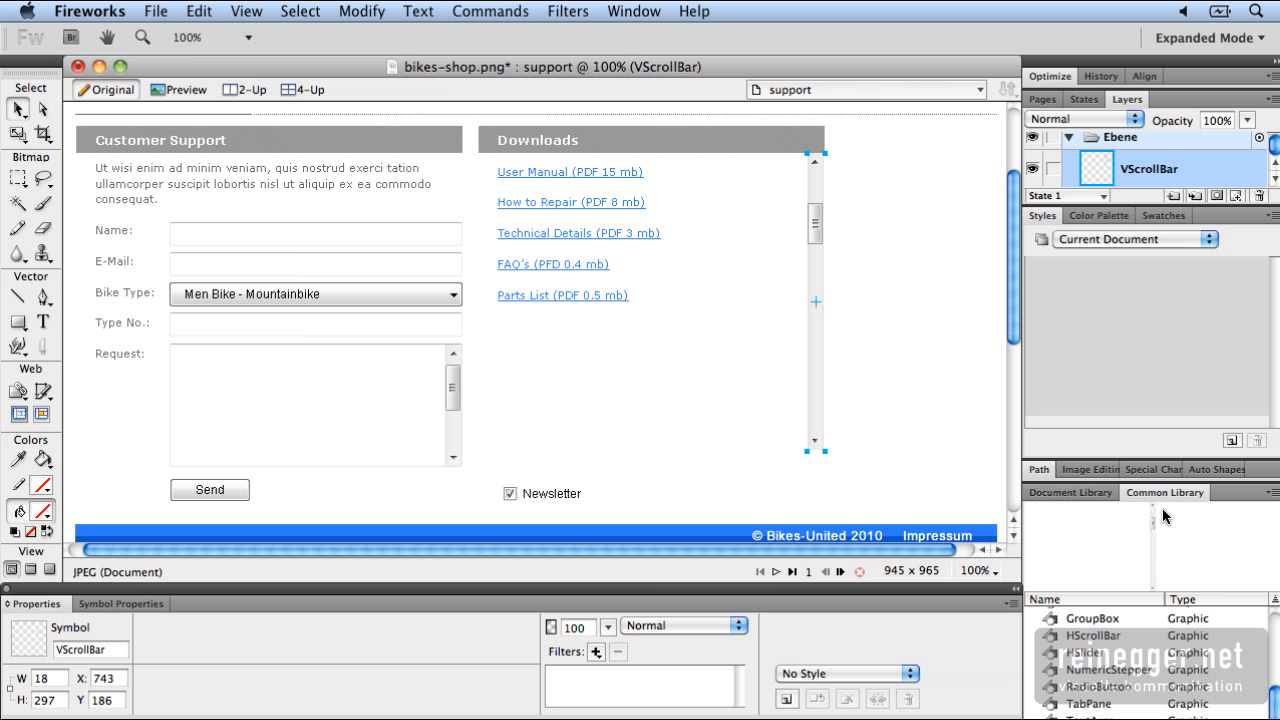
scroll(1186, 643, up, 10)
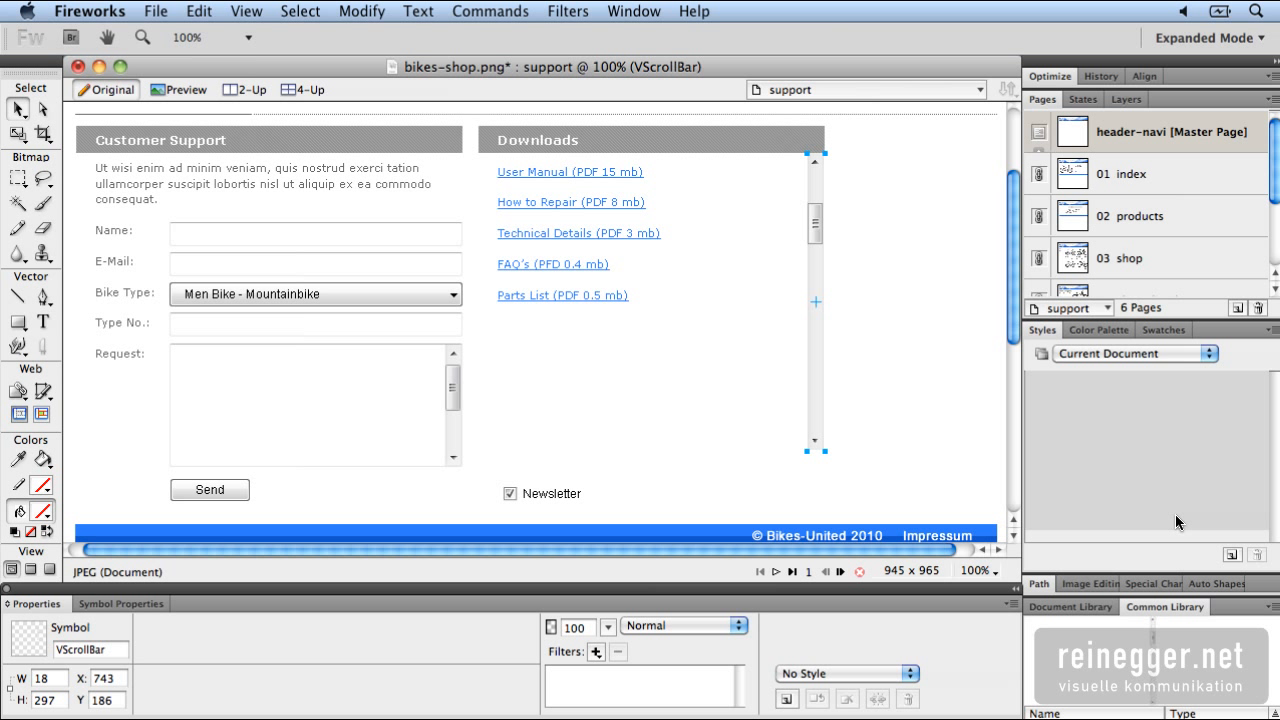
- Look through the index, products, shop, shop_detail, support and contact pages of the bike shop layout
mouse_move(1275, 170)
mouse_down()
mouse_move(1275, 232)
mouse_move(1261, 178)
mouse_up()
click(1199, 146)
scroll(826, 301, up, 5)
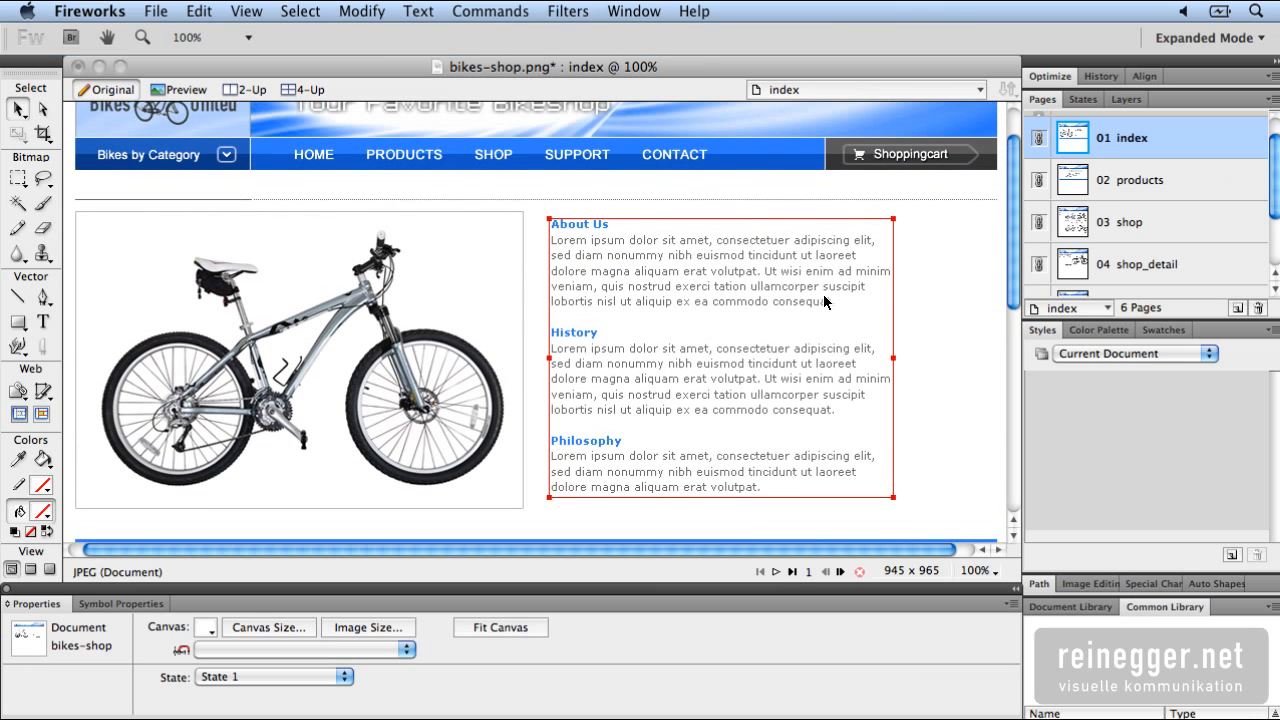
scroll(826, 301, up, 3)
click(1076, 190)
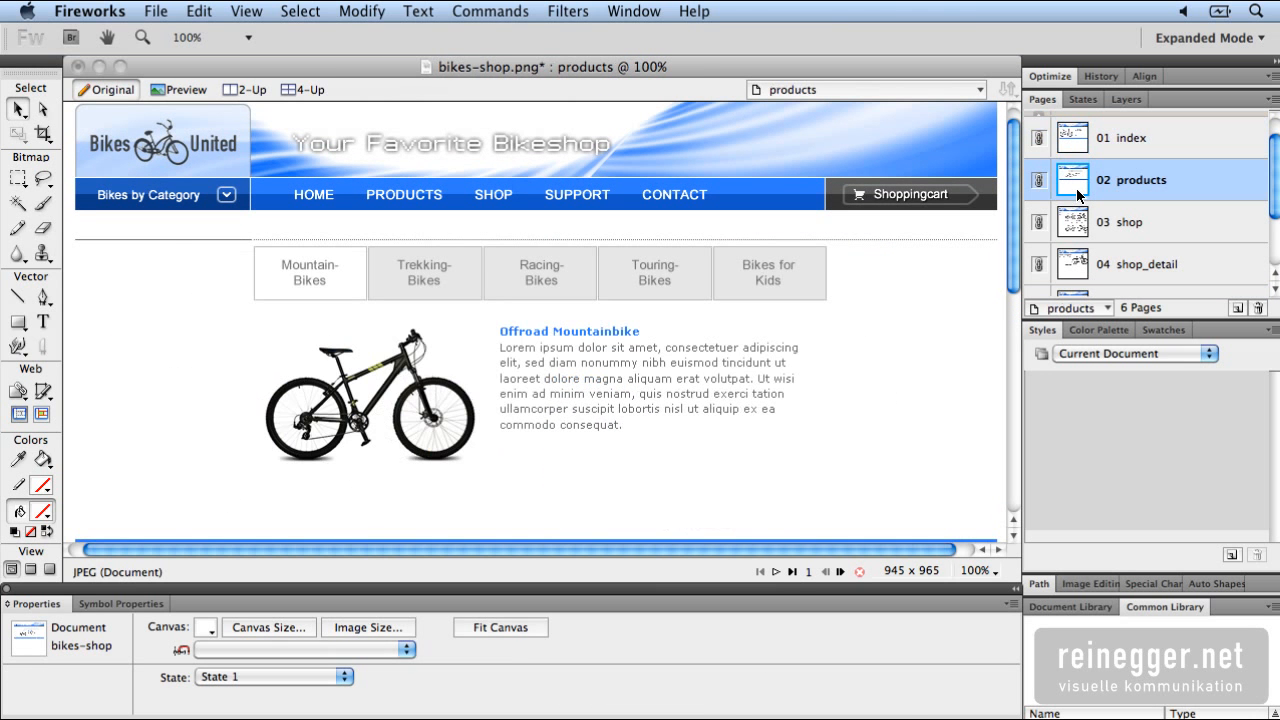
click(1079, 229)
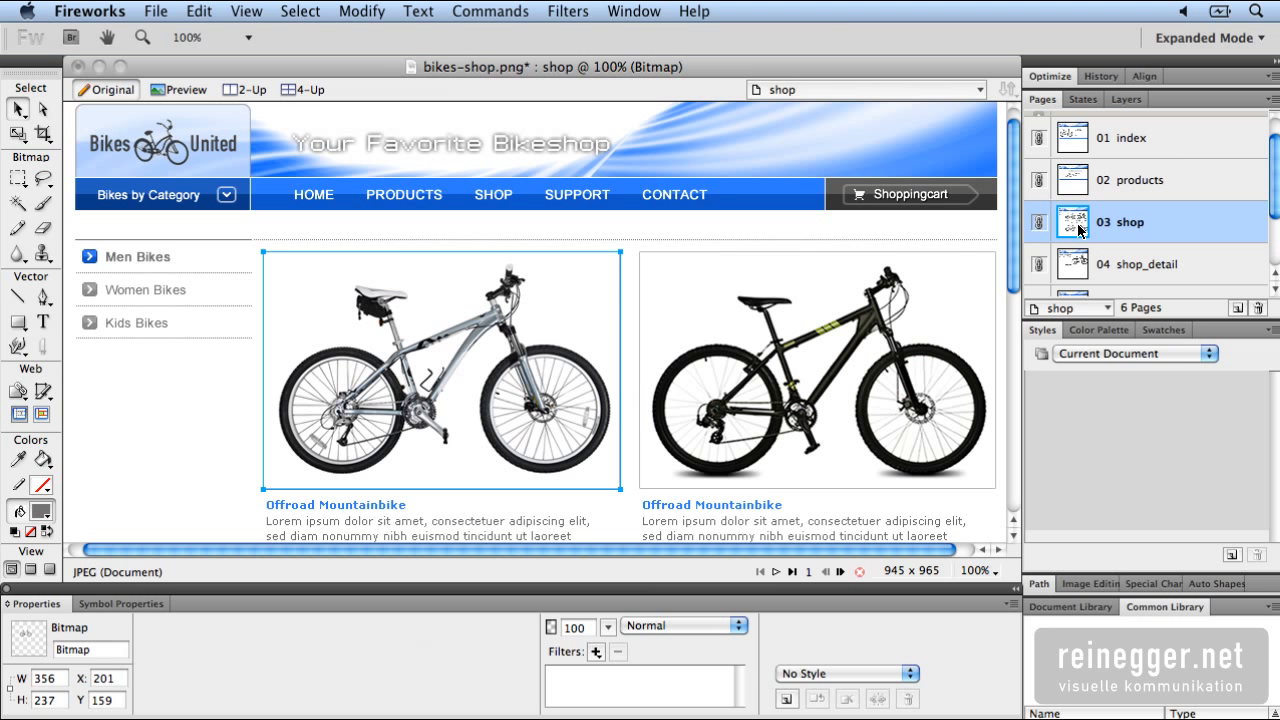
click(1080, 264)
scroll(1145, 222, down, 2)
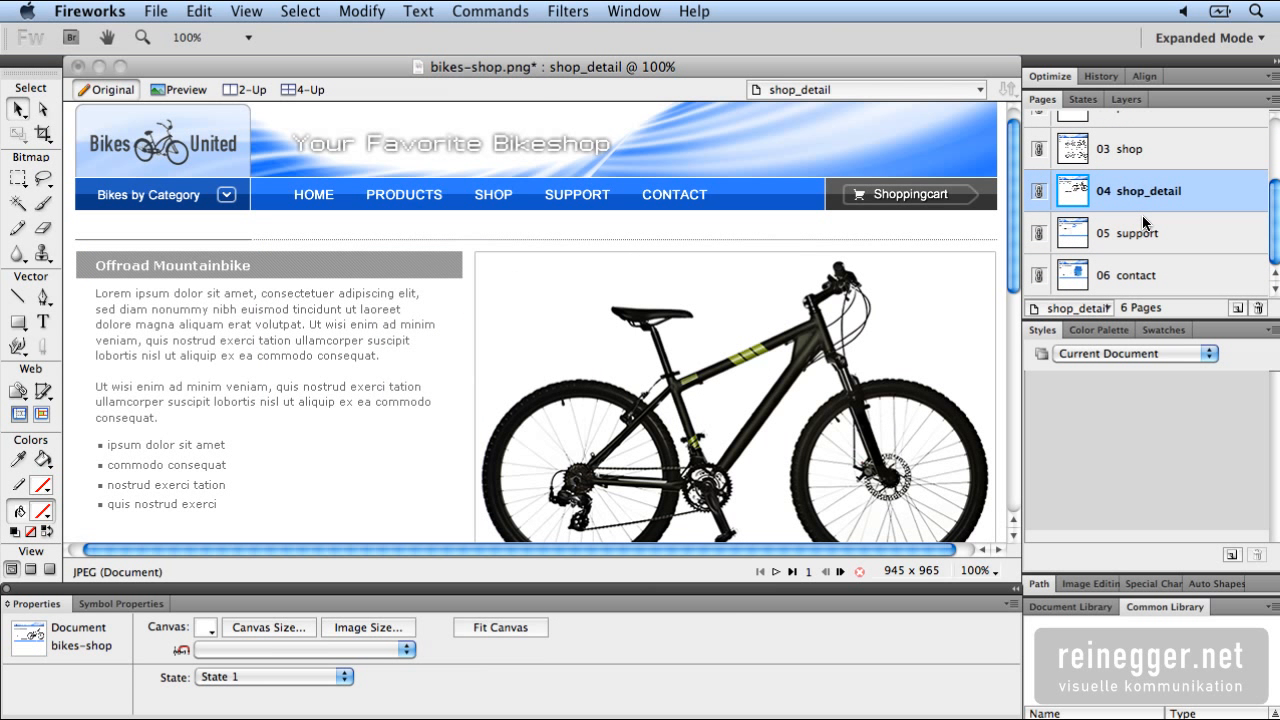
click(1081, 228)
click(1071, 272)
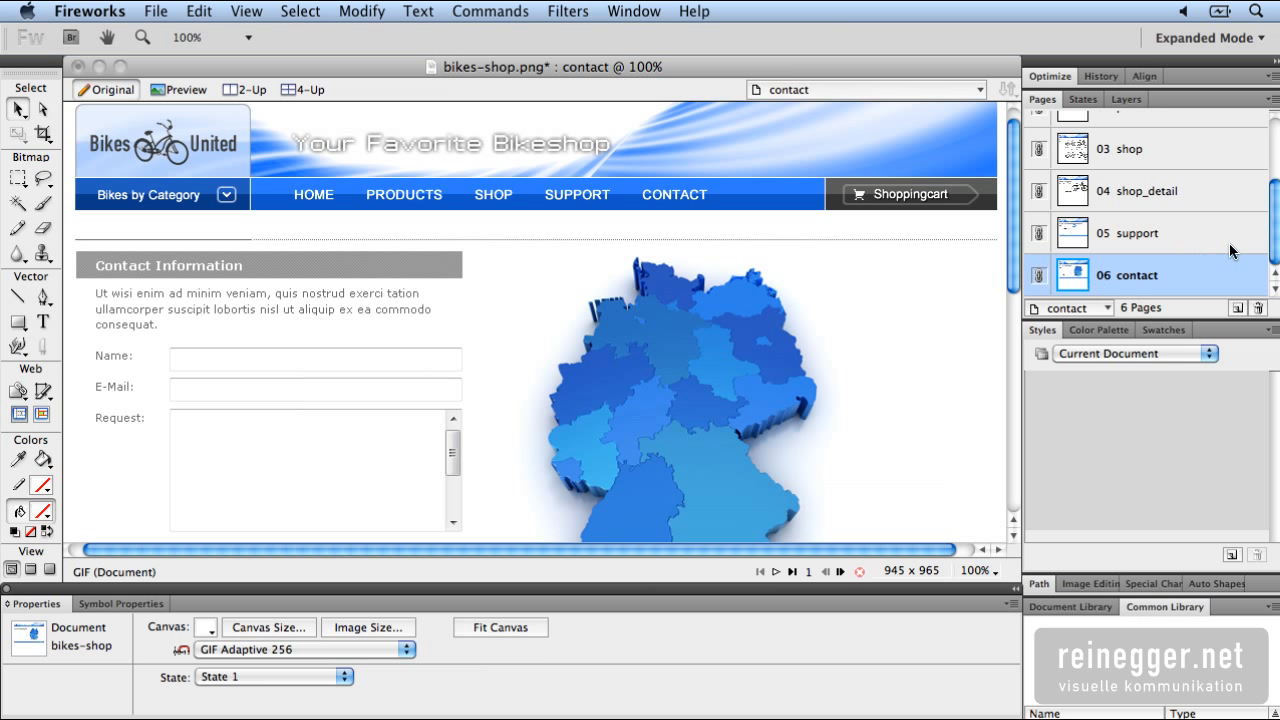
drag(1276, 246, 1169, 173)
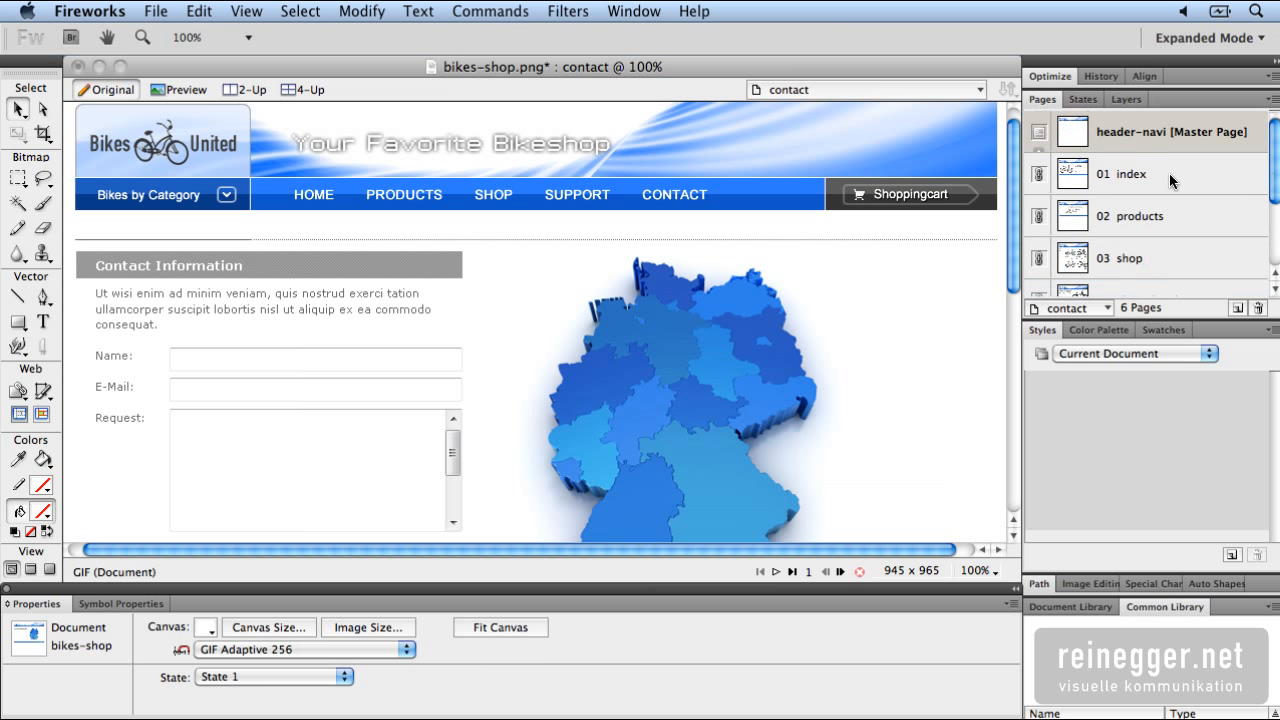
- Move the "Your Favorite Bikeshop" slogan on the header-navi master page to about X 373, Y 37
click(1112, 138)
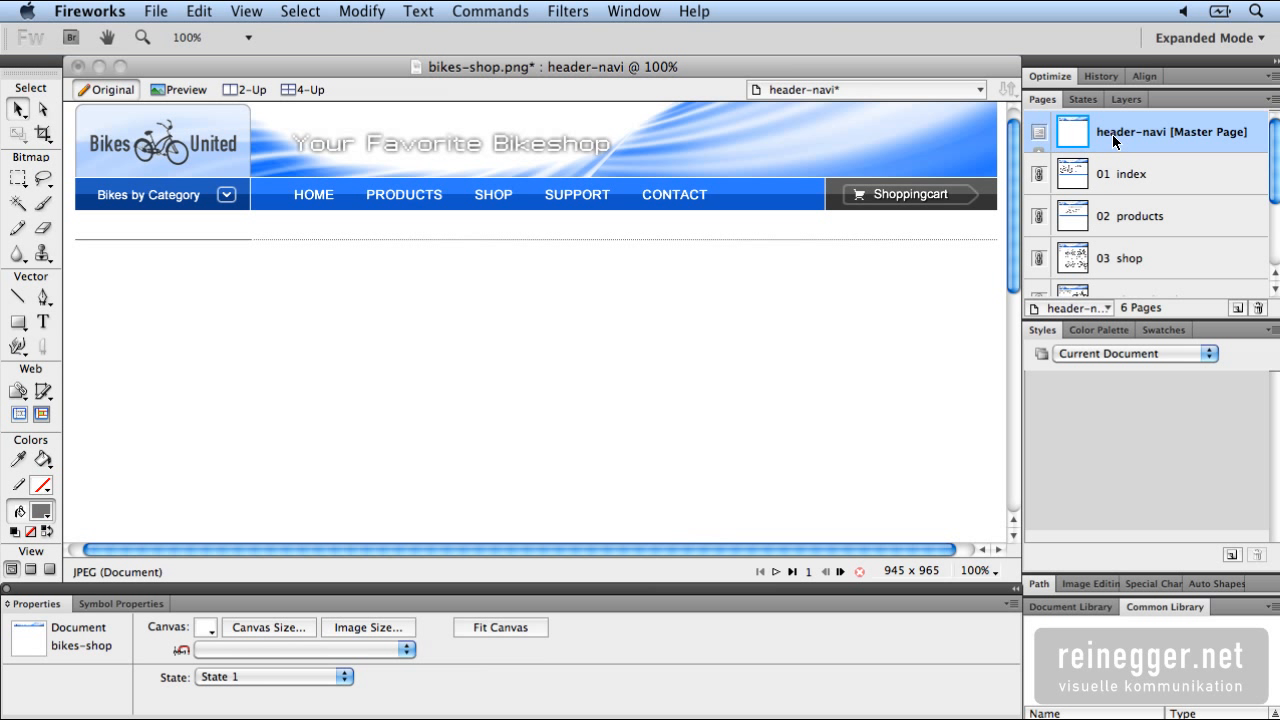
scroll(874, 248, up, 1)
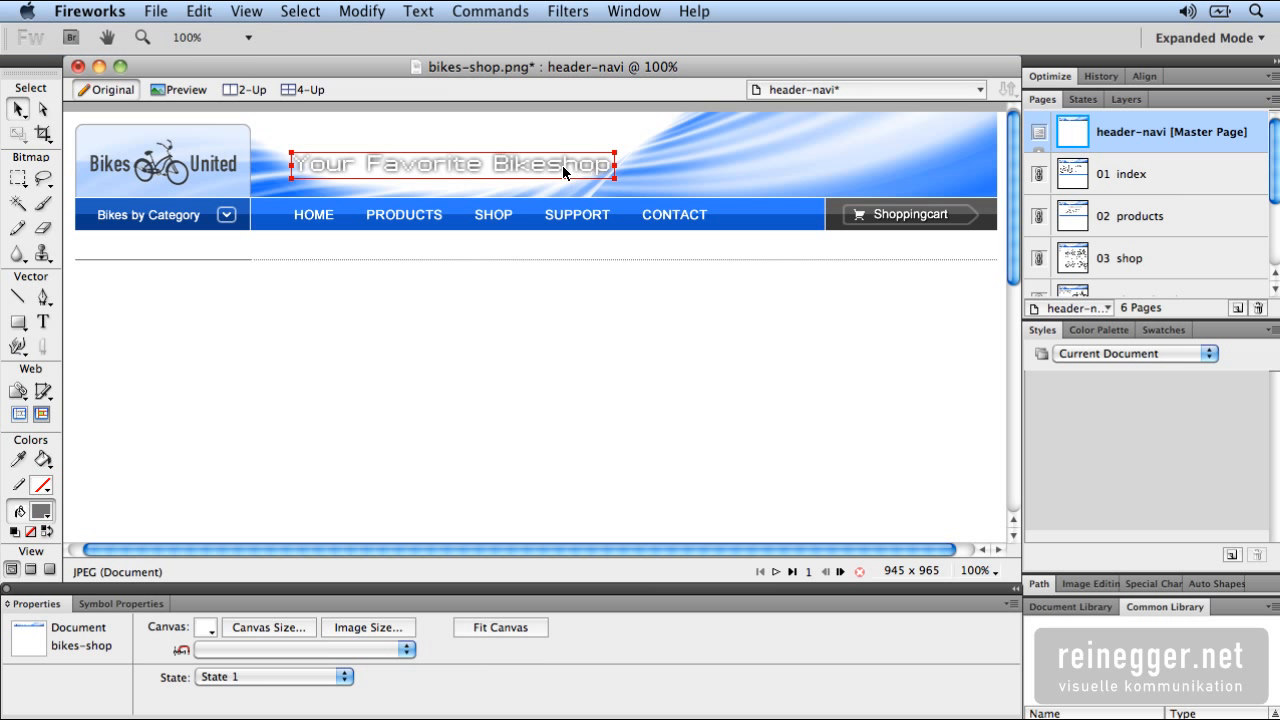
drag(555, 172, 691, 167)
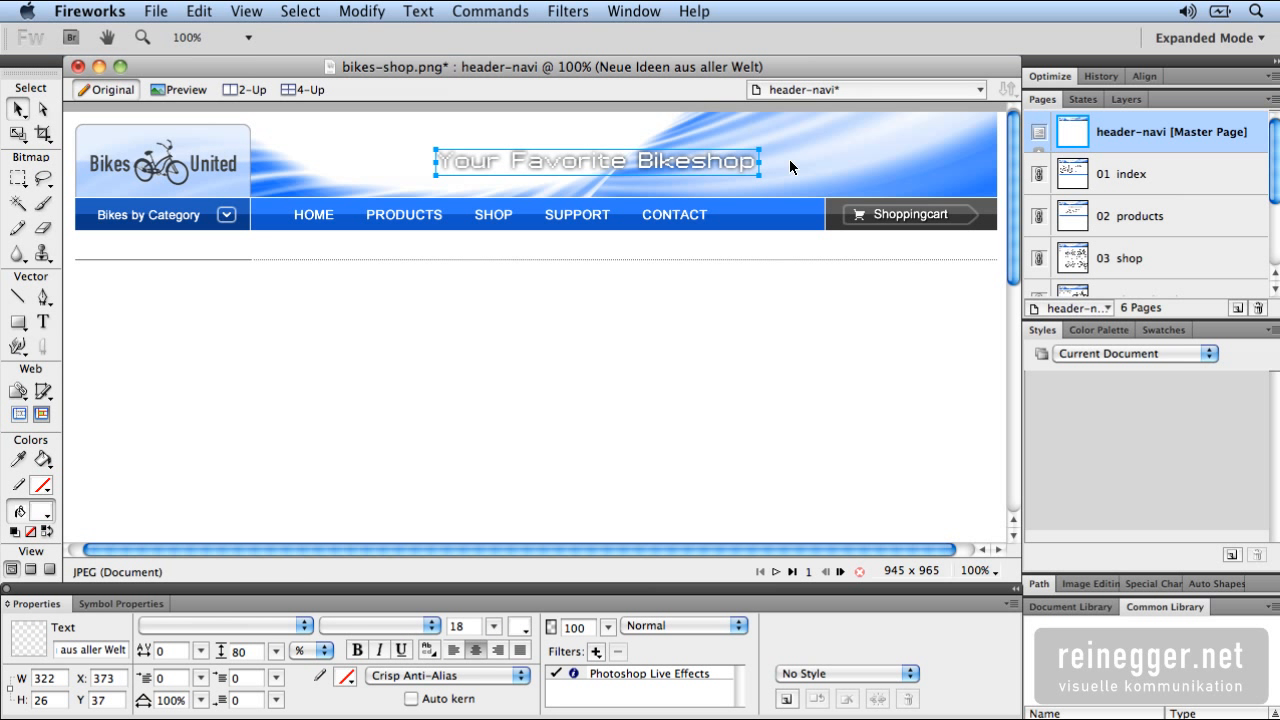
- Check the header slogan's position on the index, products and shop pages
click(1096, 180)
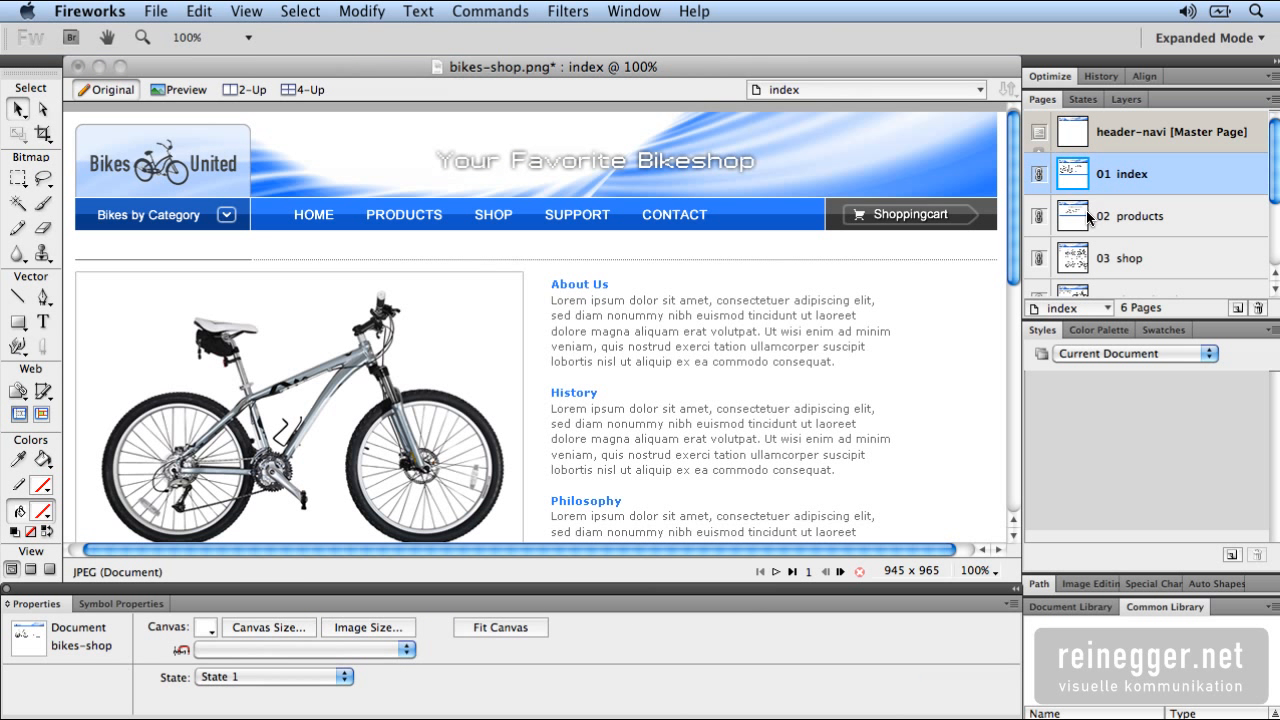
click(1082, 213)
click(1077, 262)
- Reposition the header slogan on the header-navi master page to about X 285, Y 37
click(1080, 132)
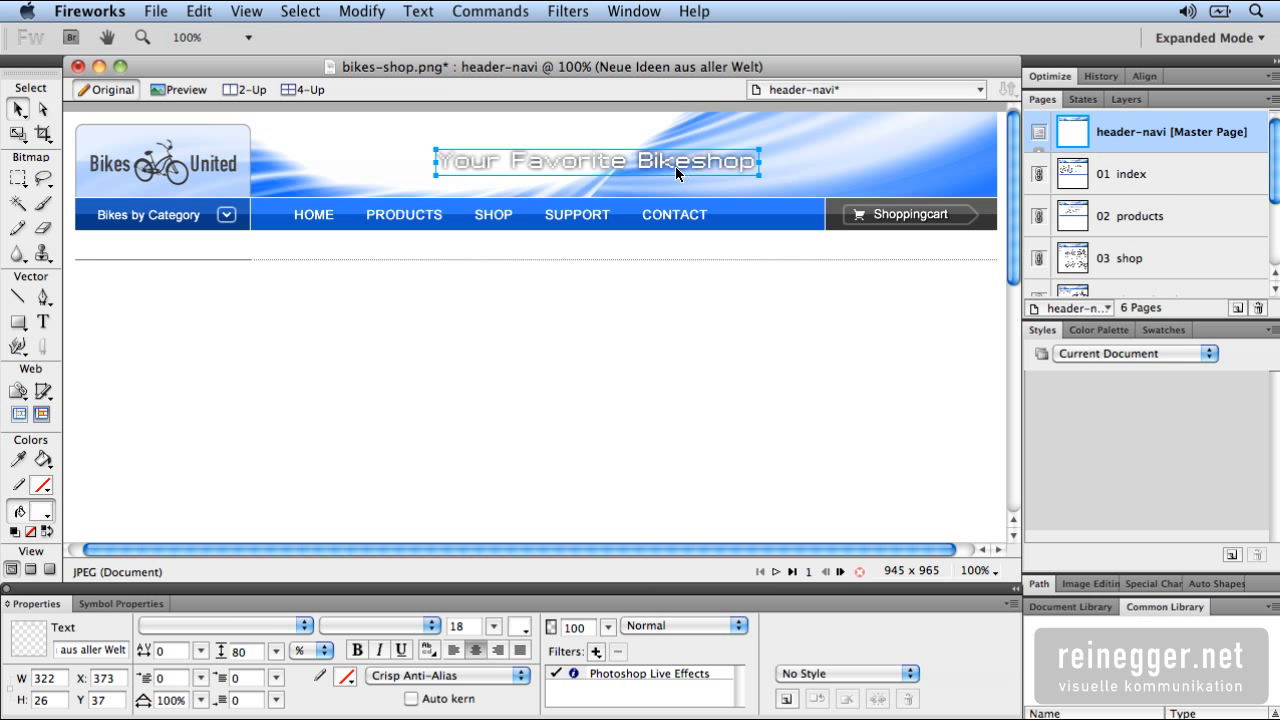
drag(680, 173, 590, 168)
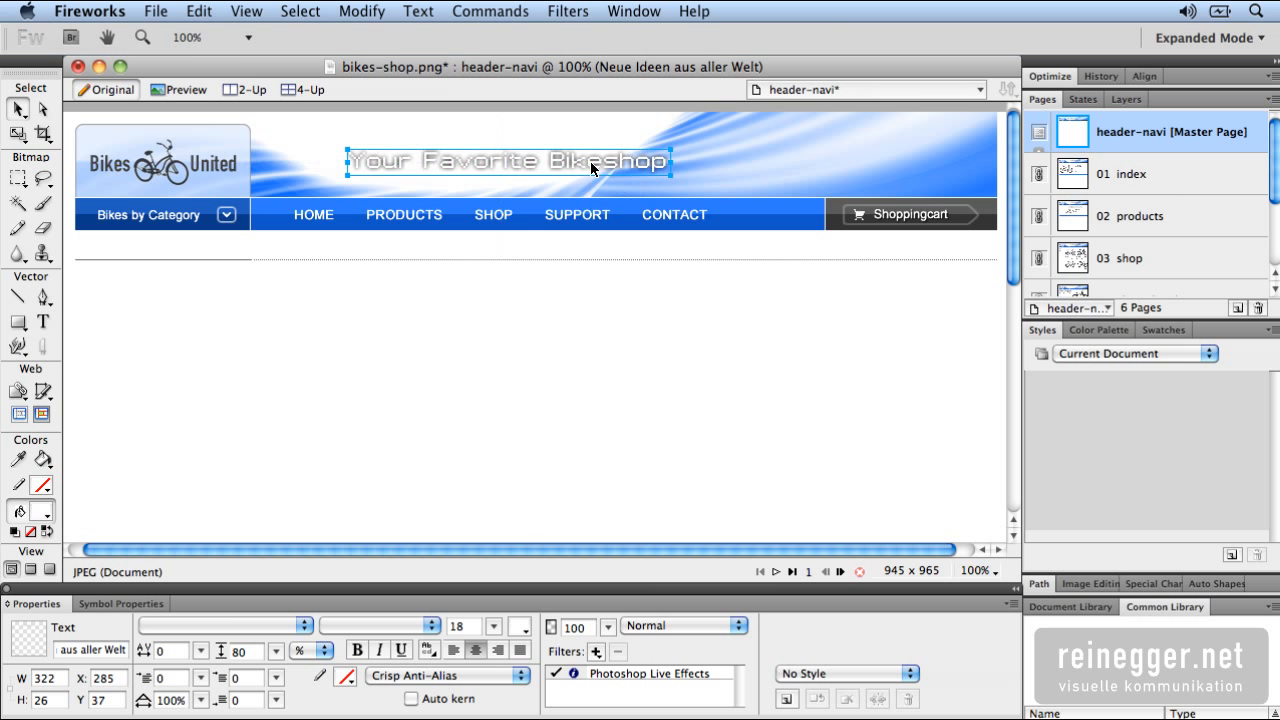
- Try widening the rounded rectangle behind the logo to about 249 pixels with the 9-slice scaling tool, and undo it
click(240, 127)
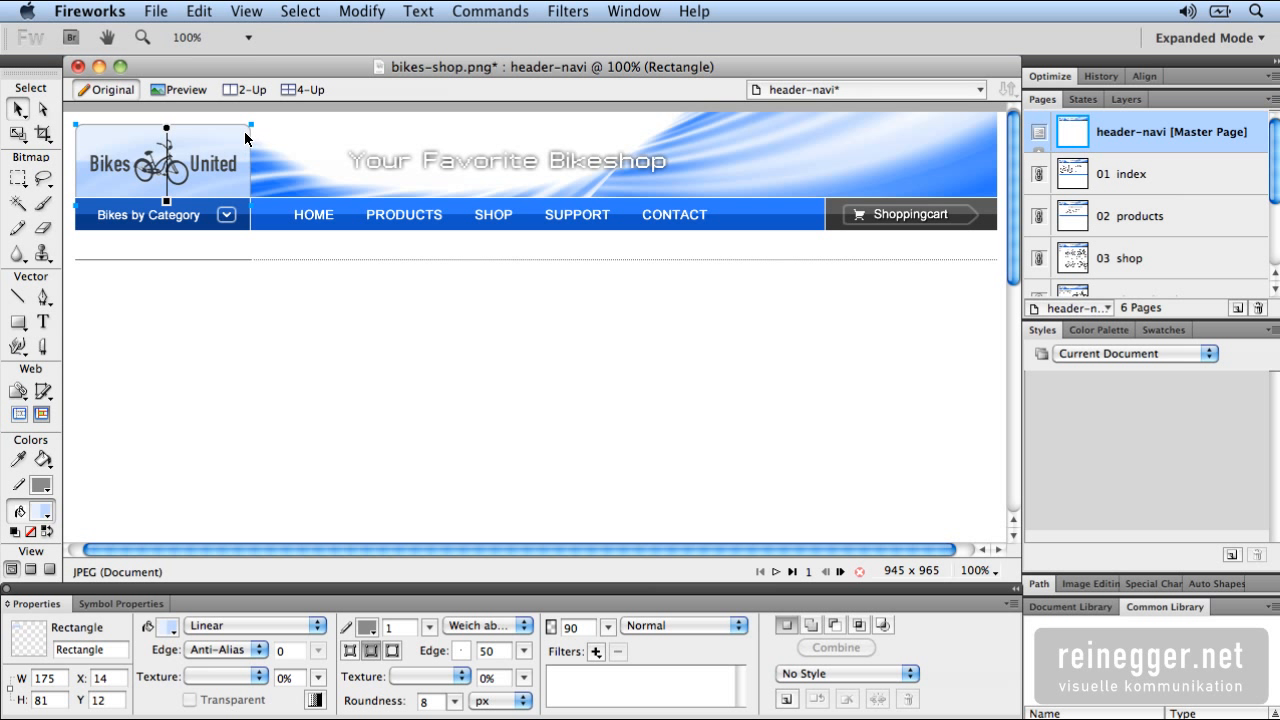
click(18, 133)
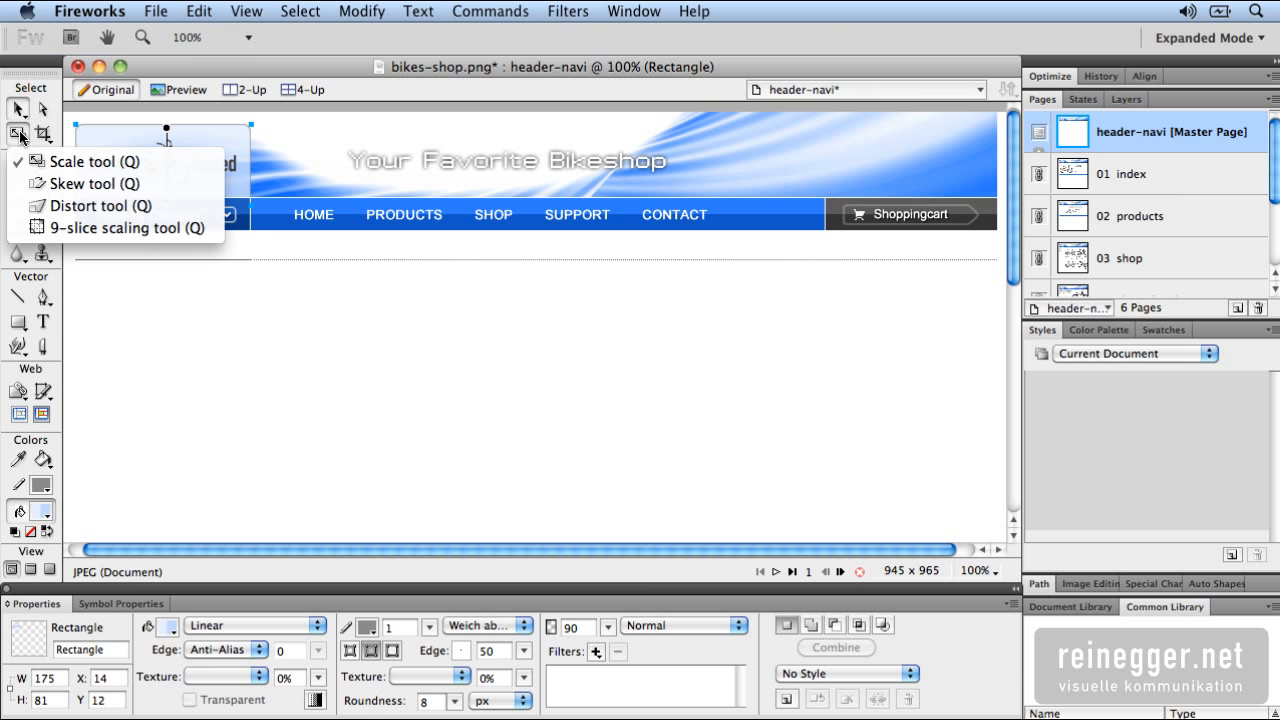
click(73, 228)
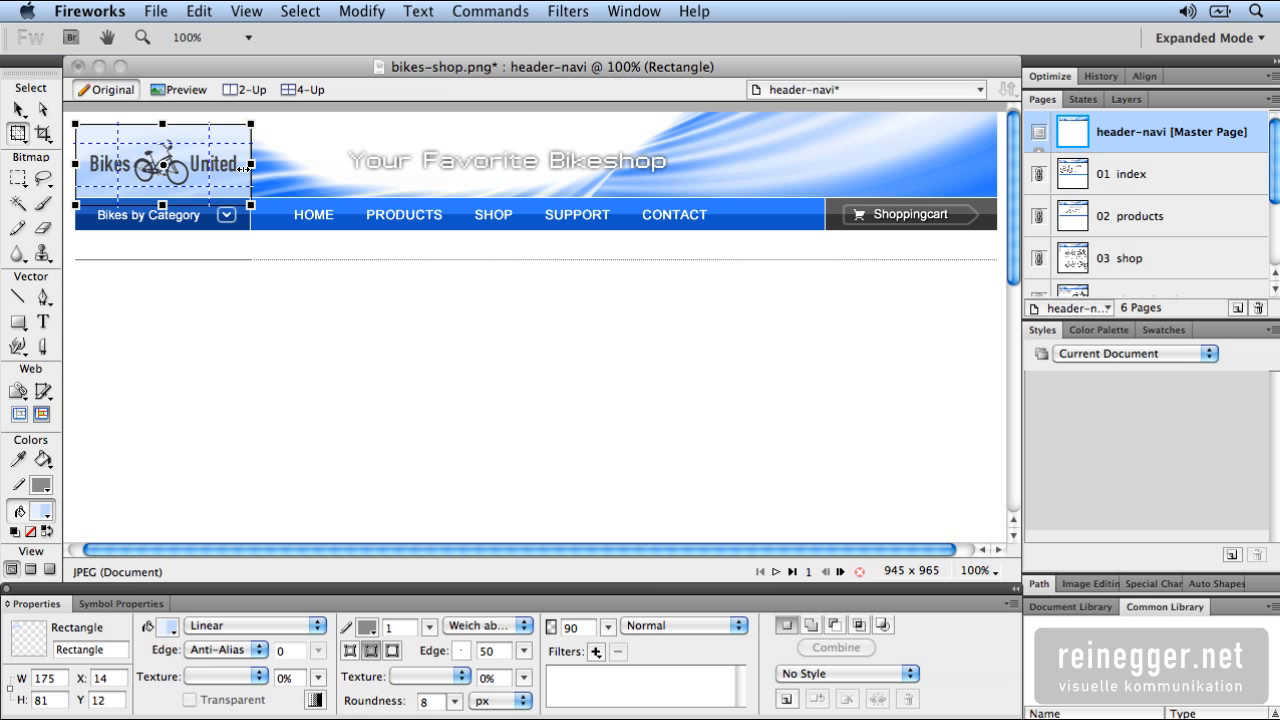
drag(244, 168, 325, 173)
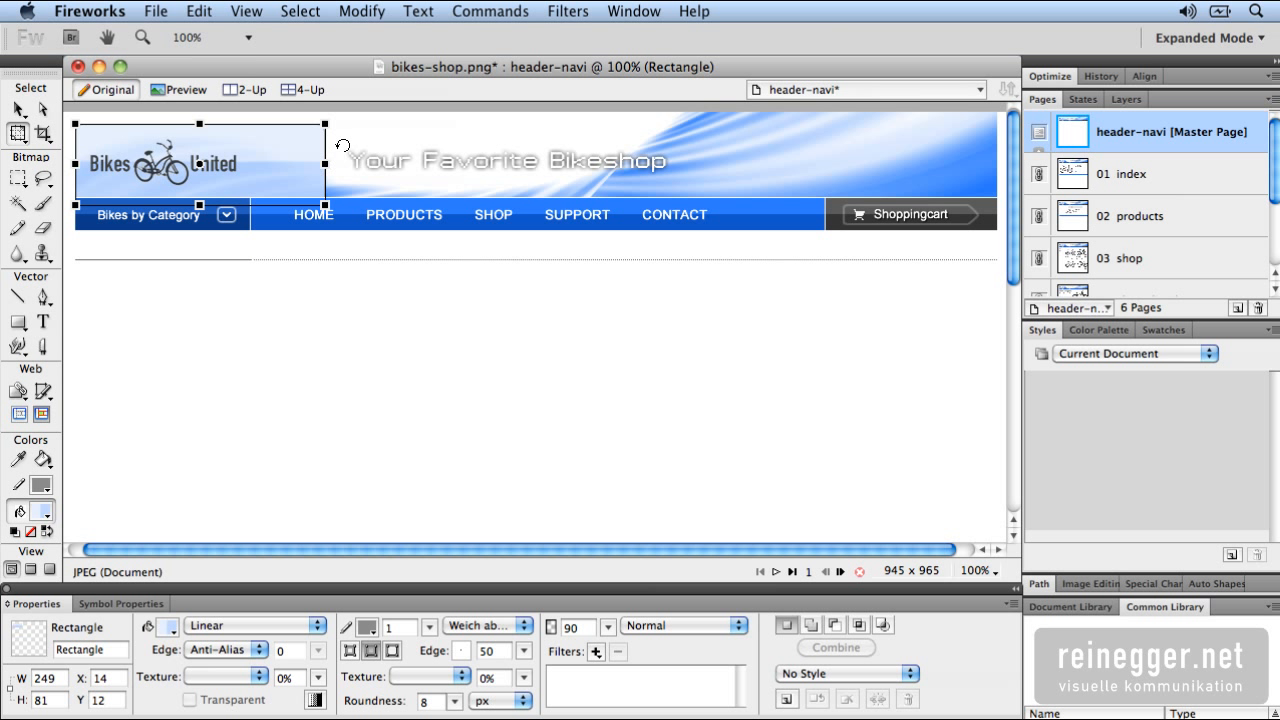
key(v)
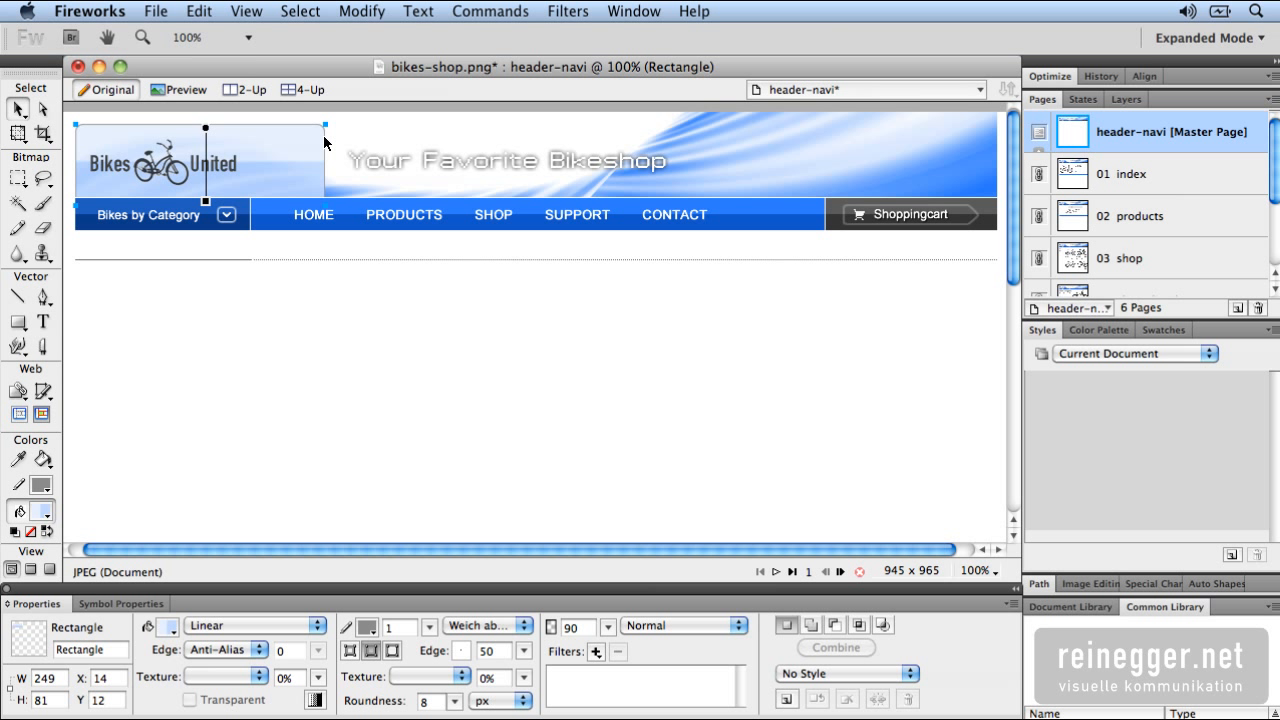
key(super+z)
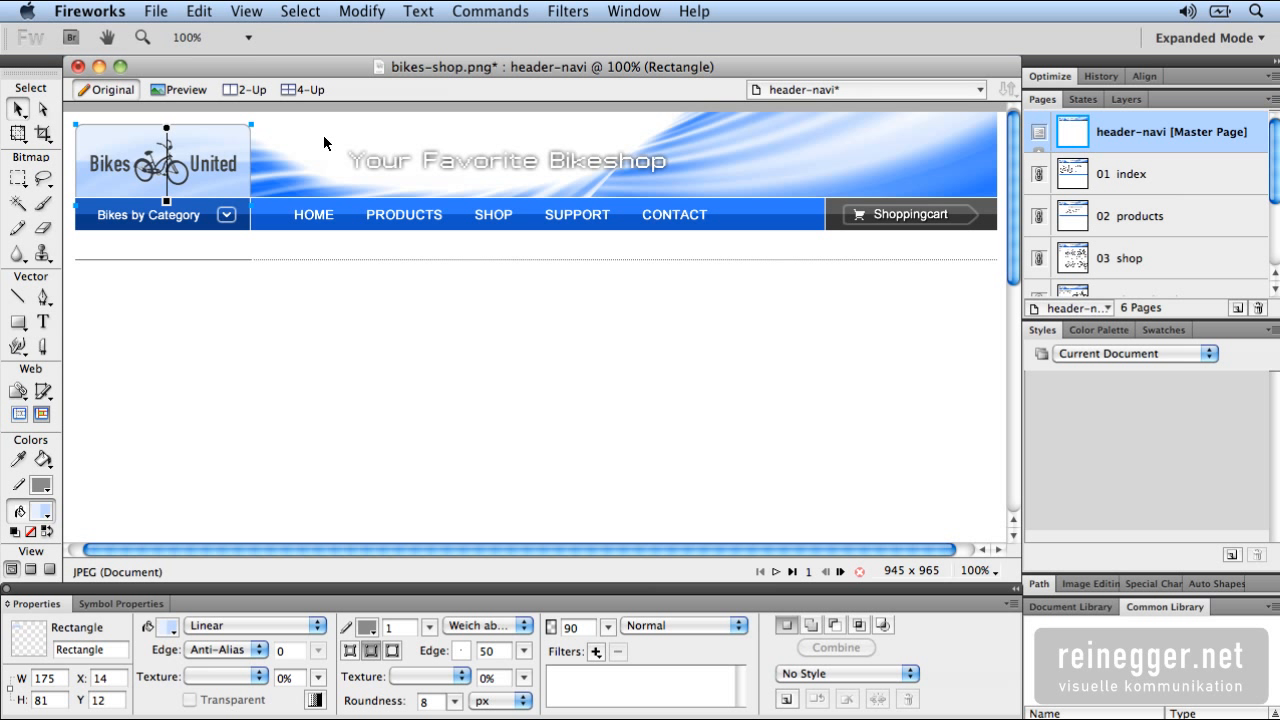
- Try stretching the logo's background rectangle to about 251 pixels wide with the regular Scale tool, and undo it
click(18, 133)
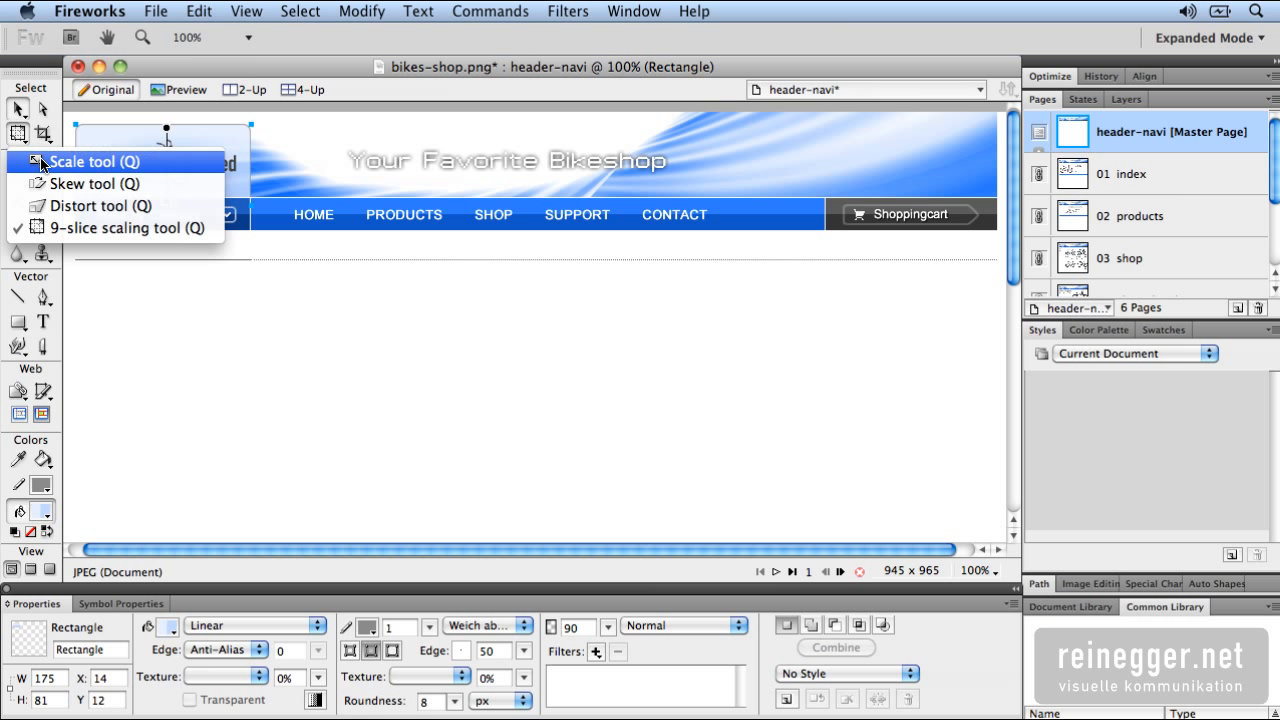
click(41, 163)
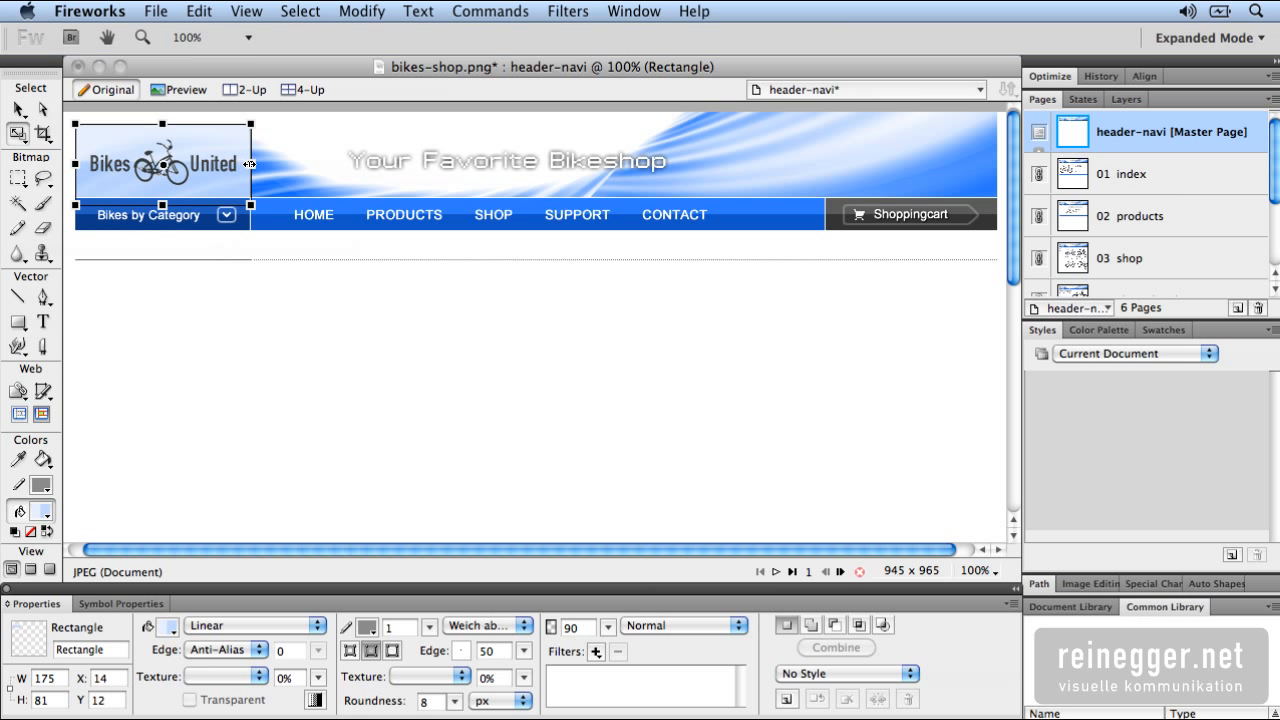
drag(250, 163, 326, 163)
key(Return)
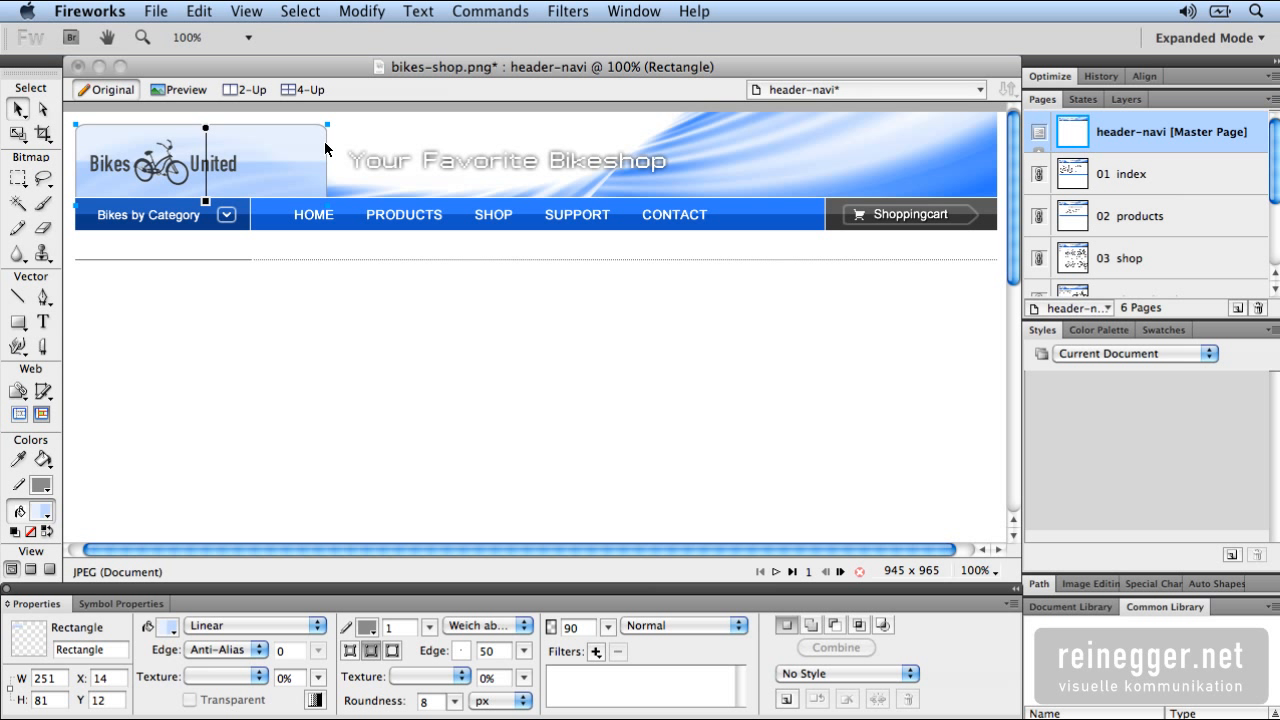
key(super+z)
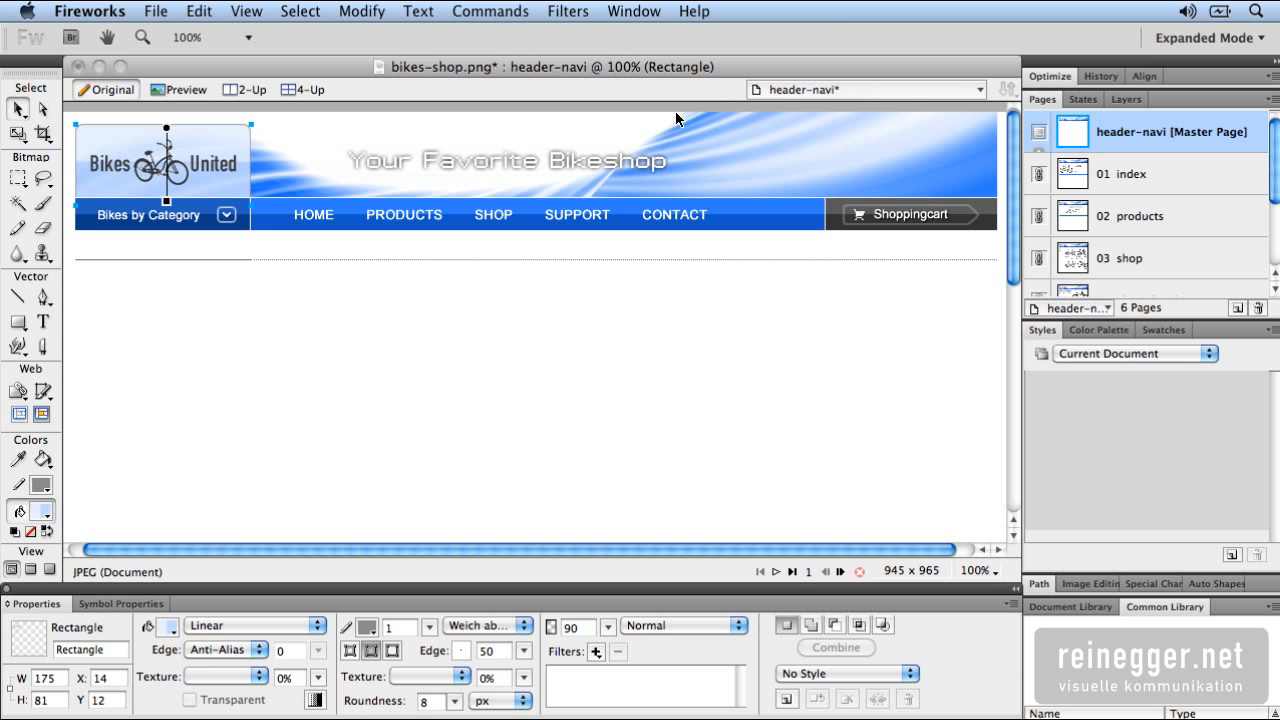
- Save the look of the blue footer bar on the index page as a new style named "footer"
click(1080, 175)
scroll(640, 400, down, 5)
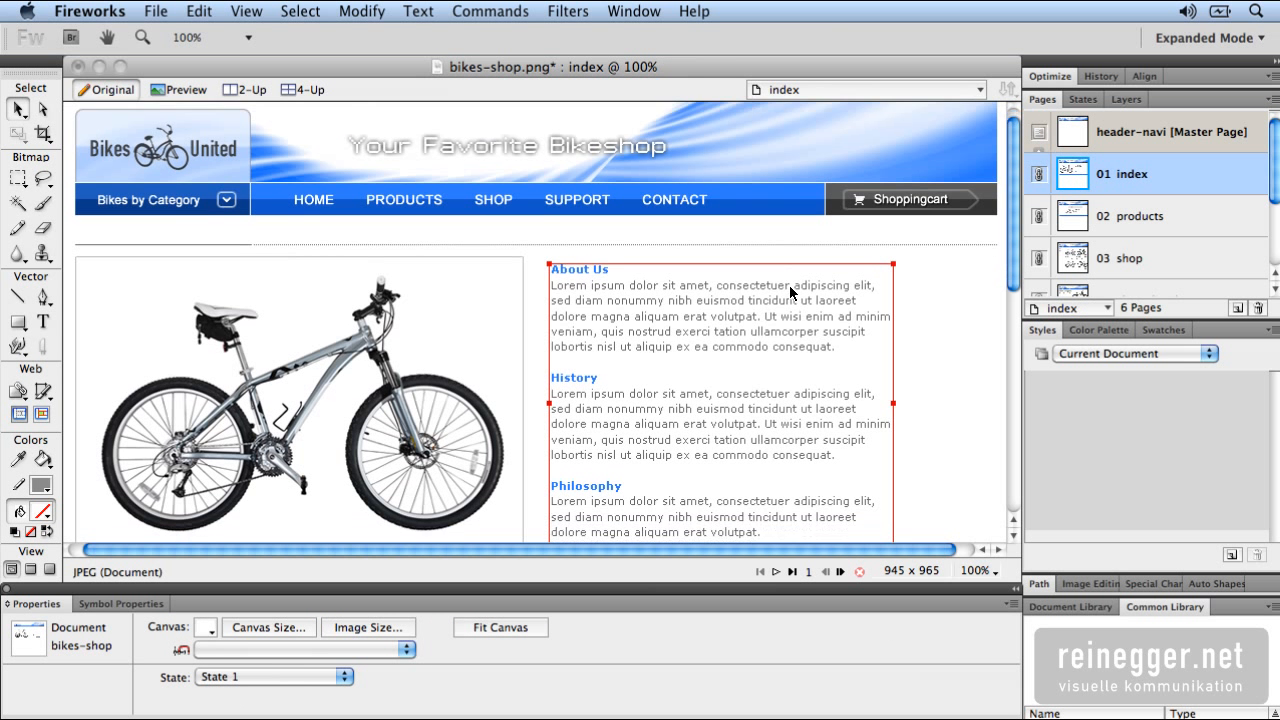
click(618, 462)
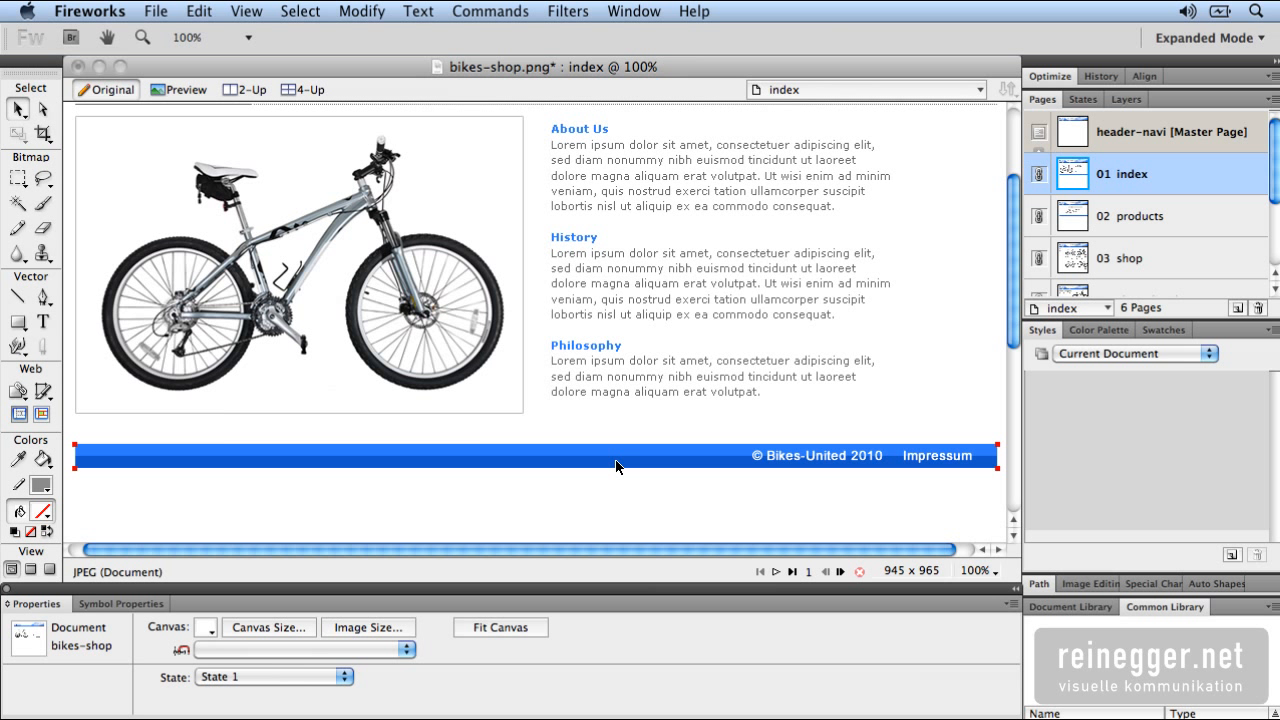
click(594, 462)
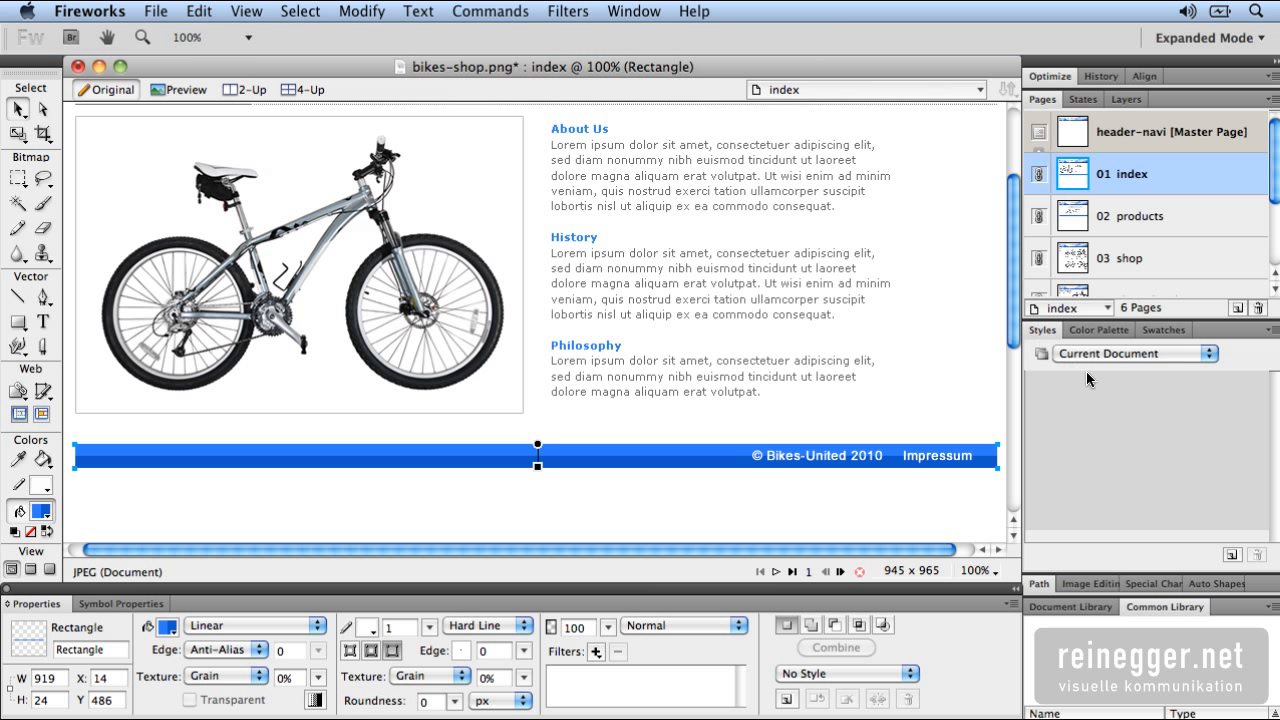
click(1231, 554)
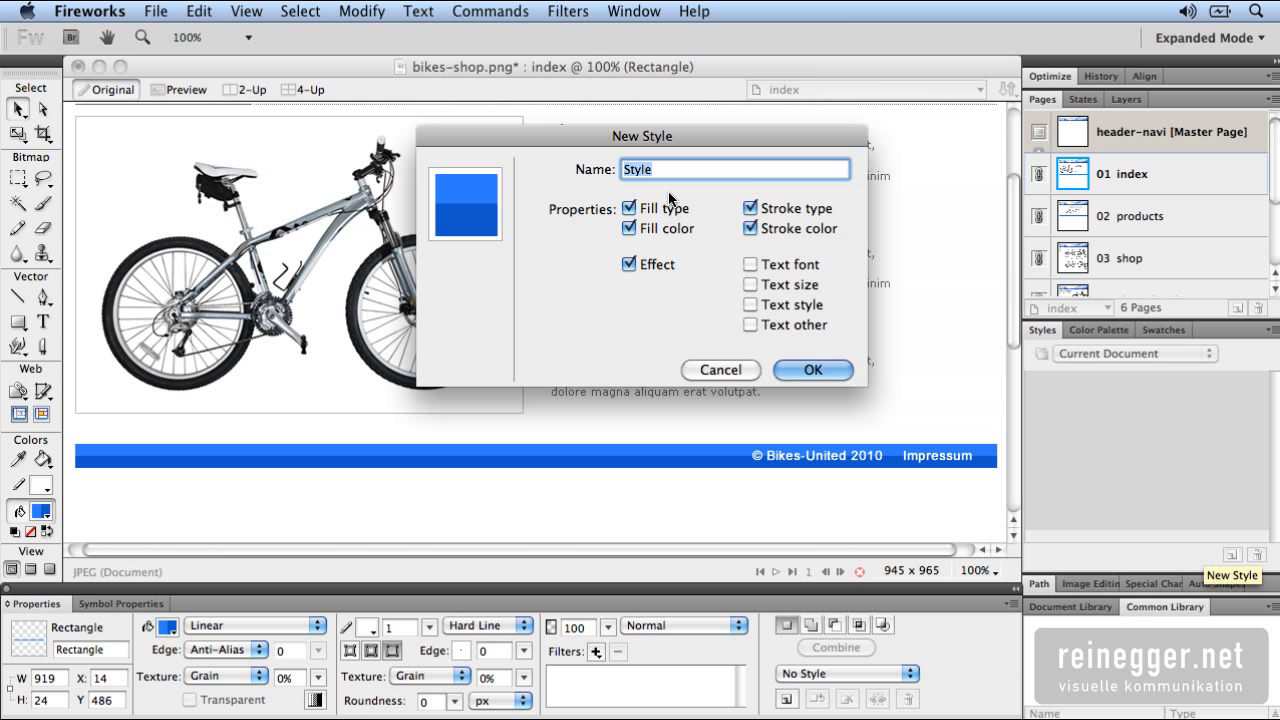
text(f)
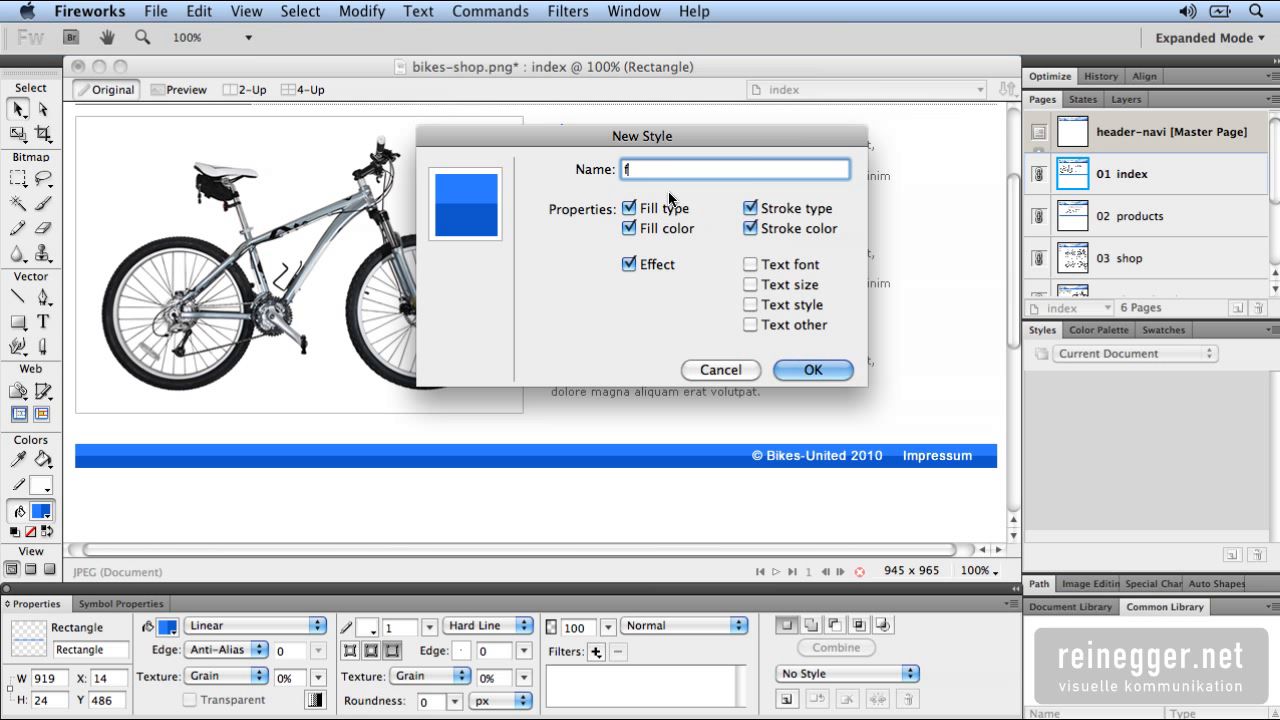
text(ooter)
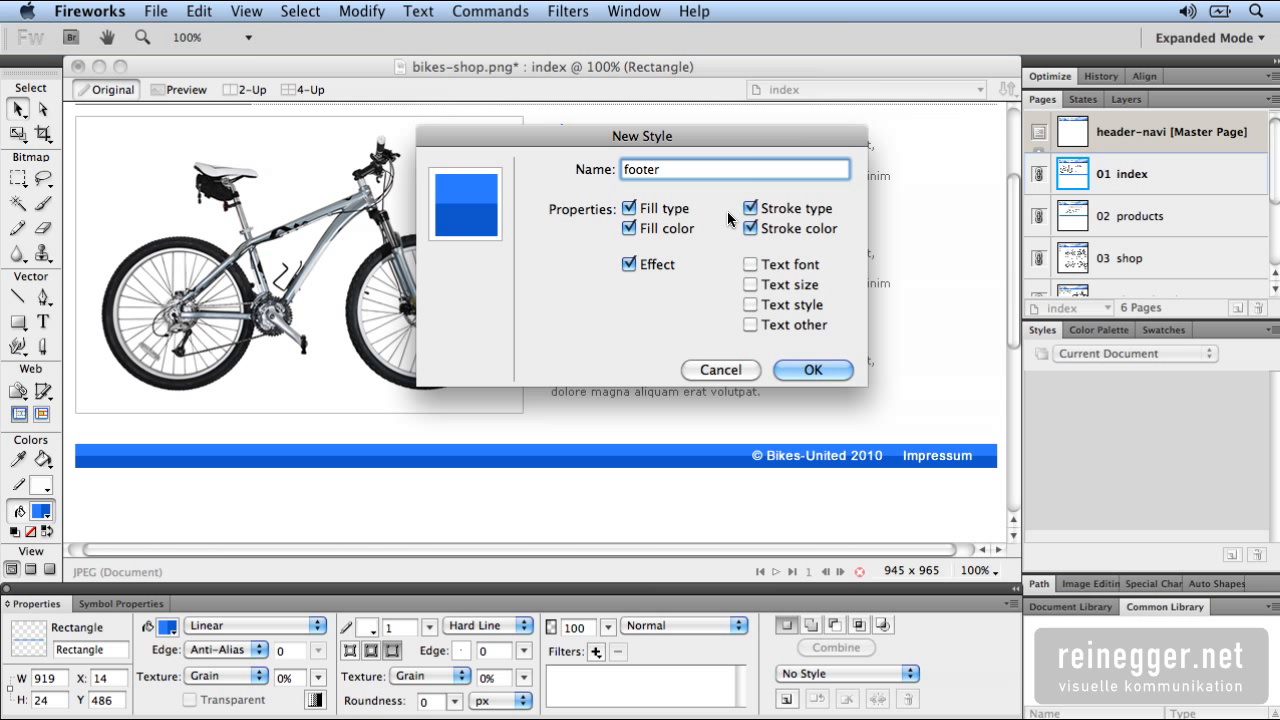
click(808, 369)
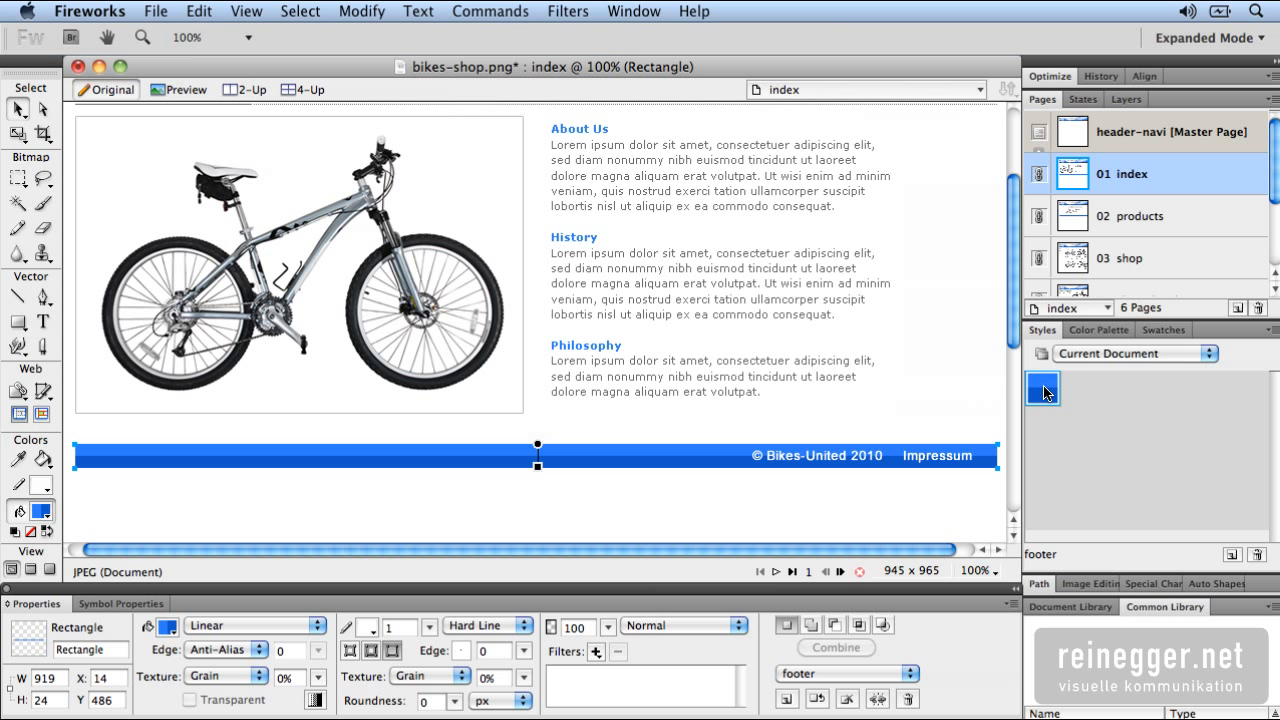
- Browse the Chrome, Dark Chrome and Plastic style libraries for the available presets
click(1097, 354)
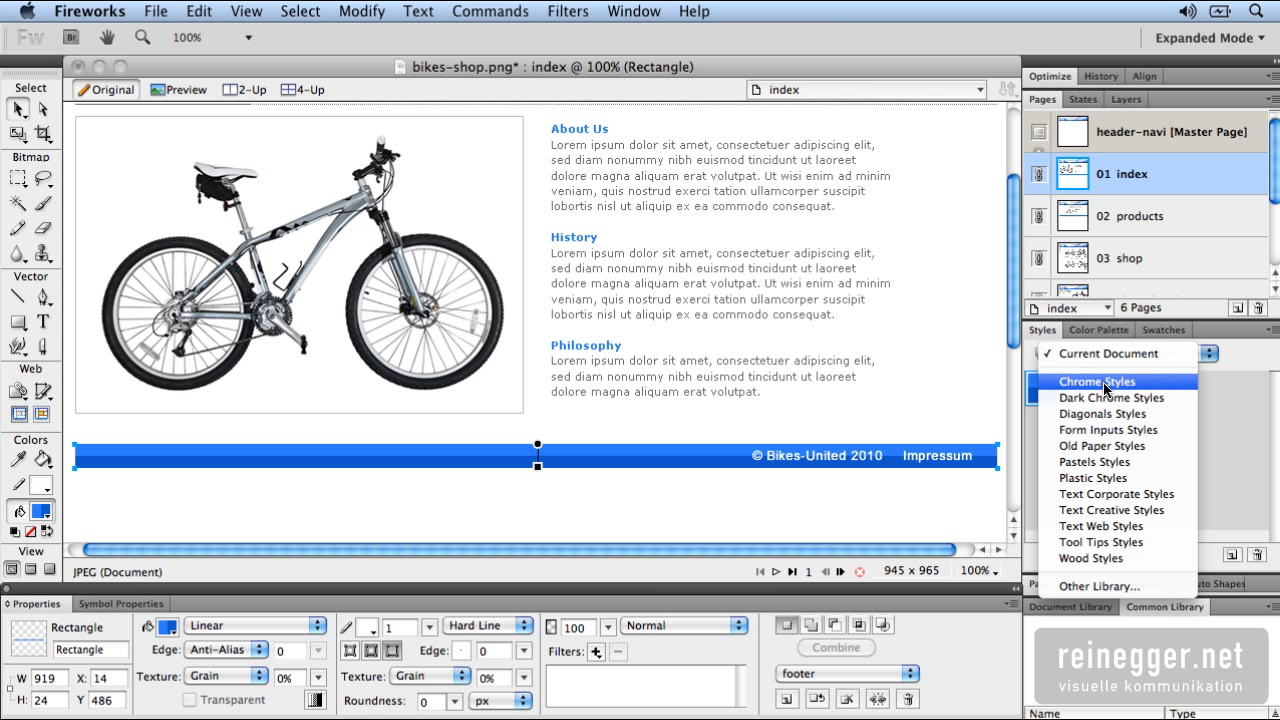
click(1105, 384)
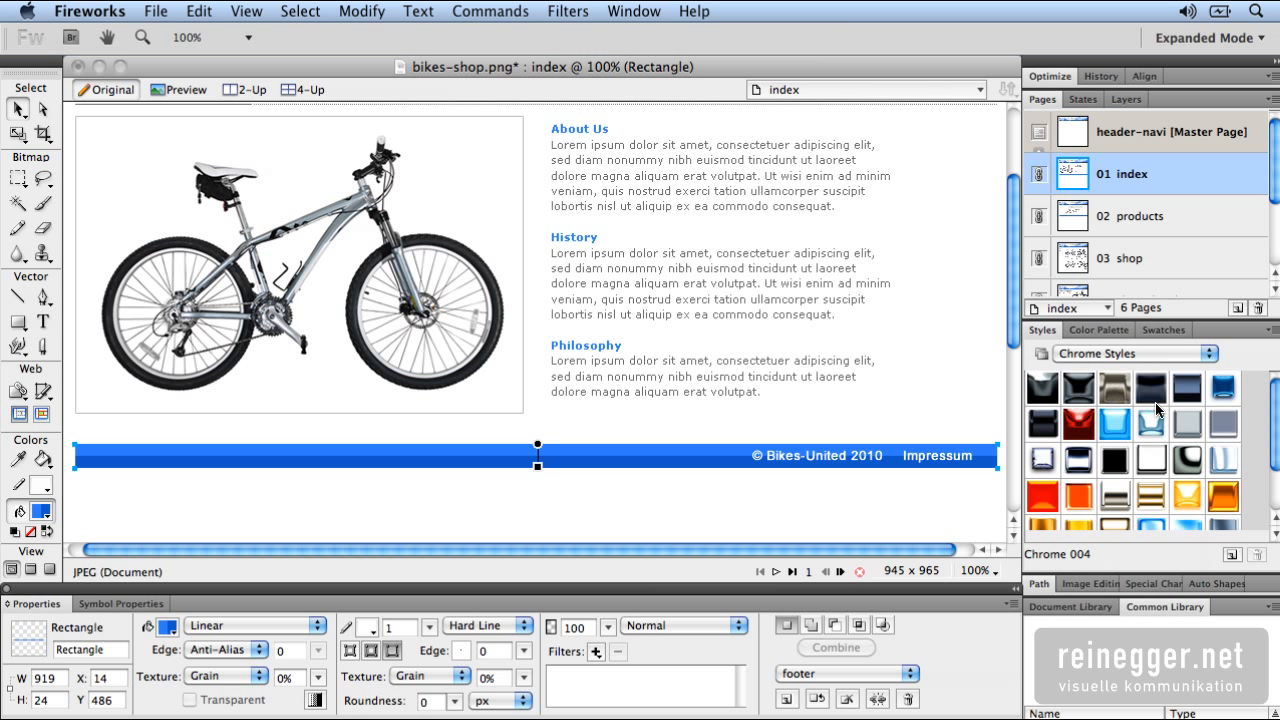
scroll(1270, 422, down, 2)
scroll(1270, 450, up, 2)
click(1207, 354)
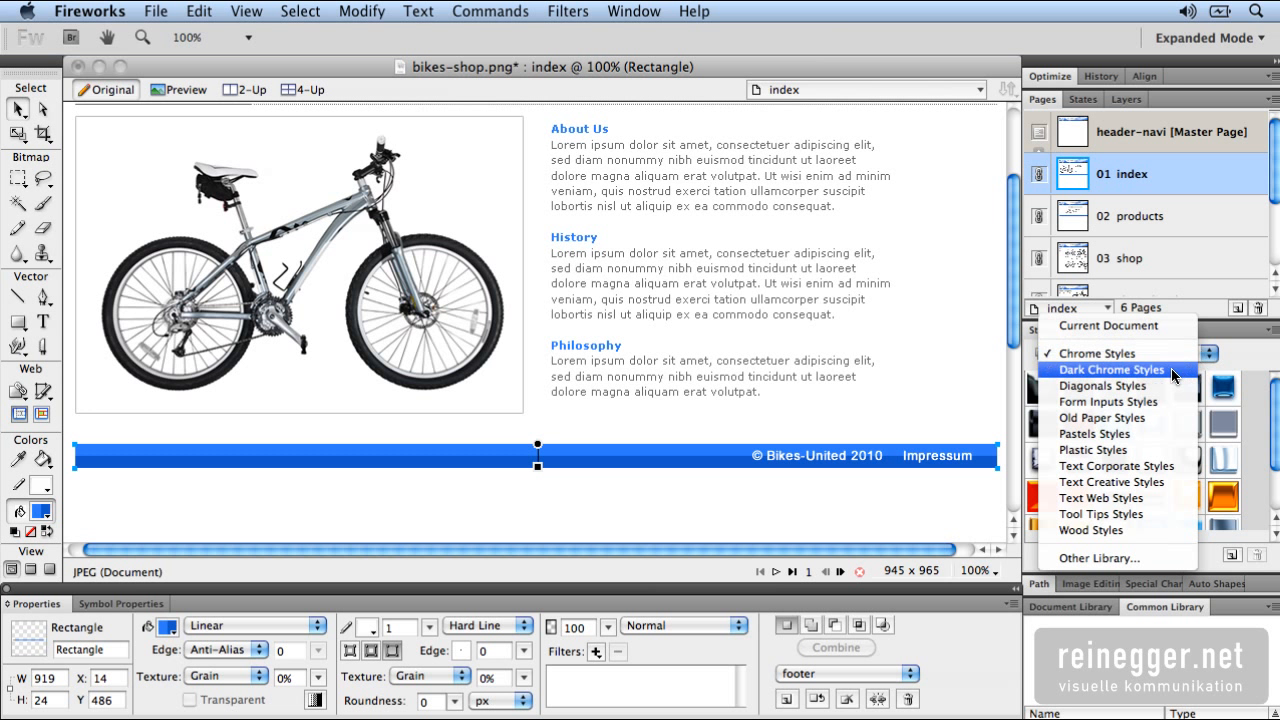
click(1172, 370)
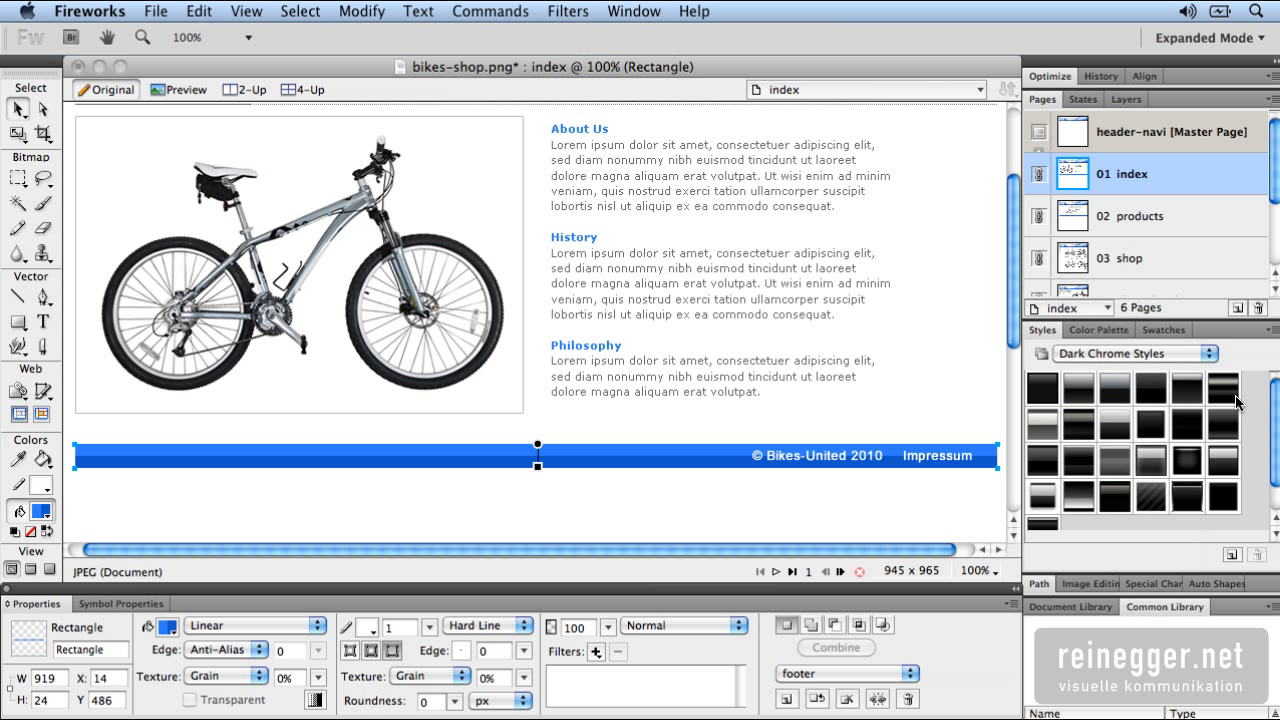
click(1208, 355)
click(1168, 434)
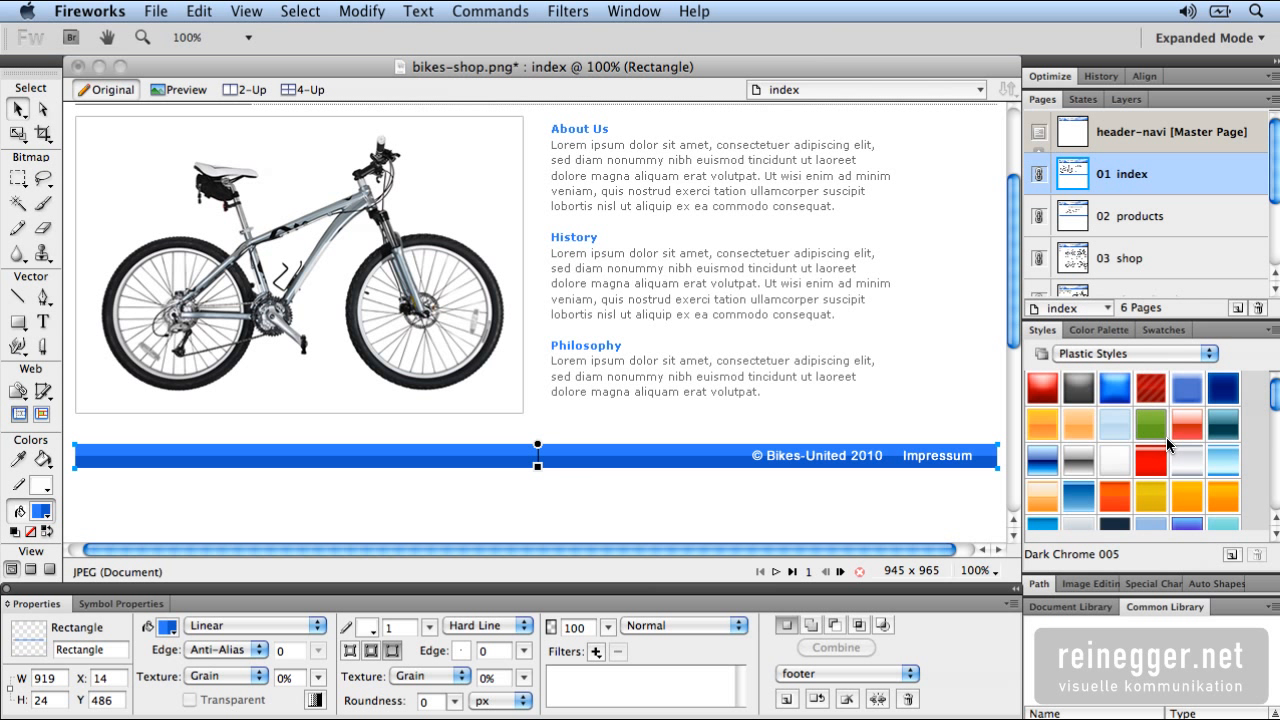
scroll(1166, 437, down, 3)
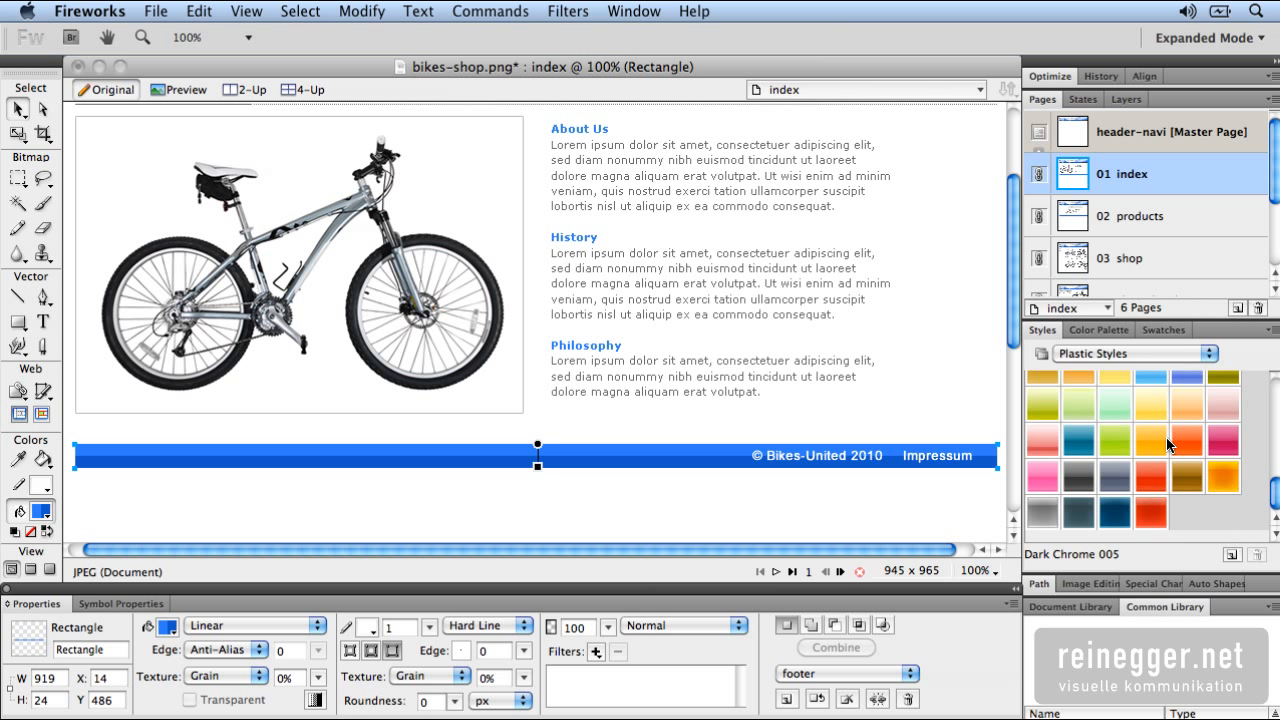
- Switch the style list from the plastic presets to the current document's own styles
scroll(1166, 437, up, 3)
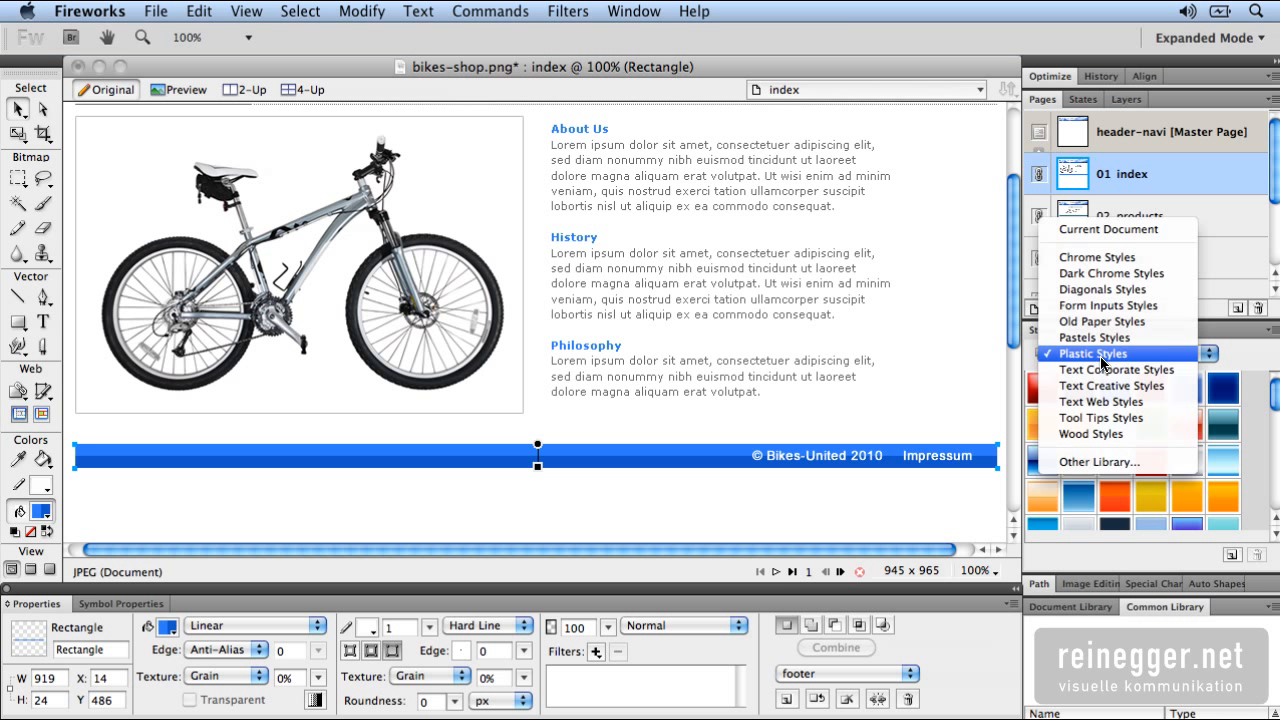
click(1108, 229)
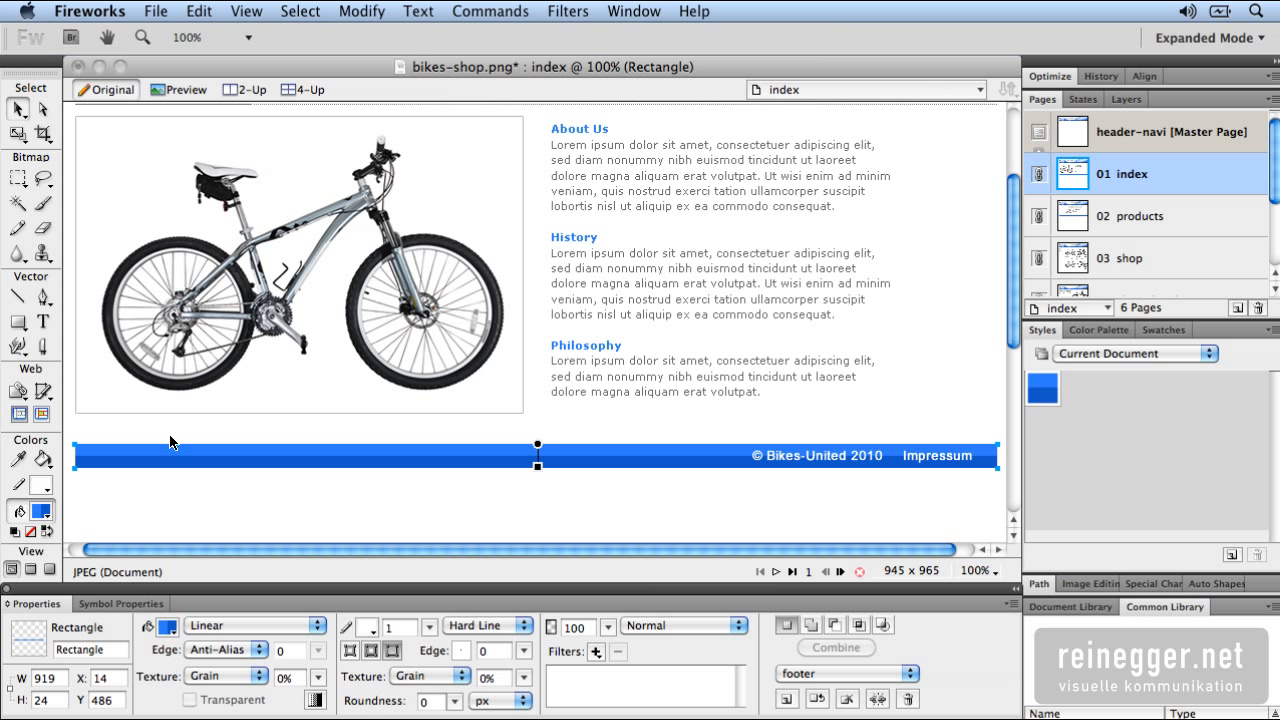
click(18, 321)
click(44, 518)
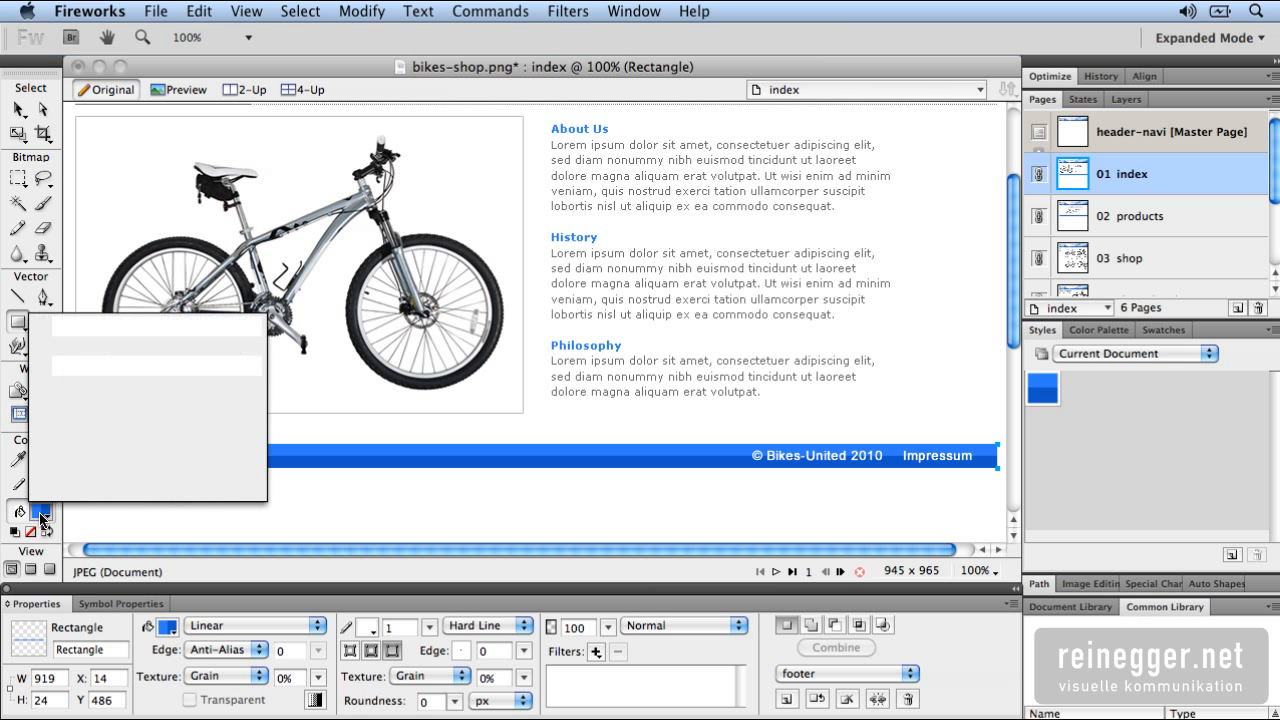
click(116, 488)
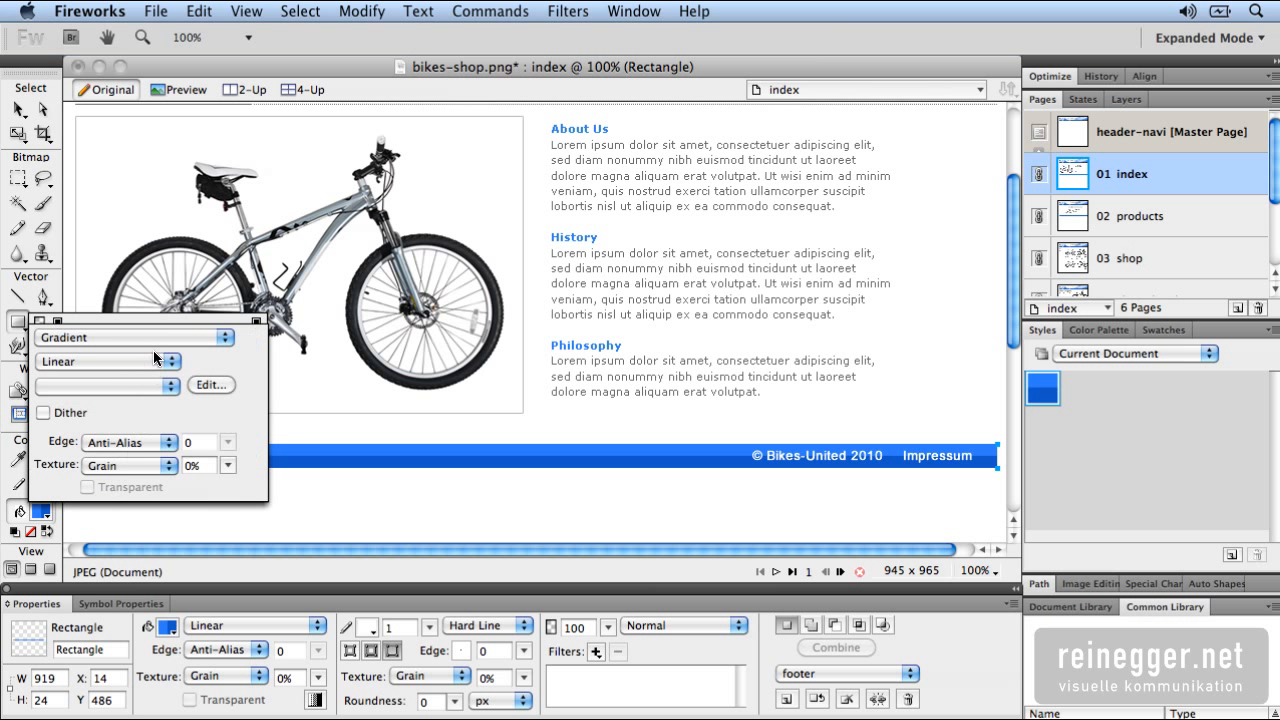
click(155, 358)
click(101, 337)
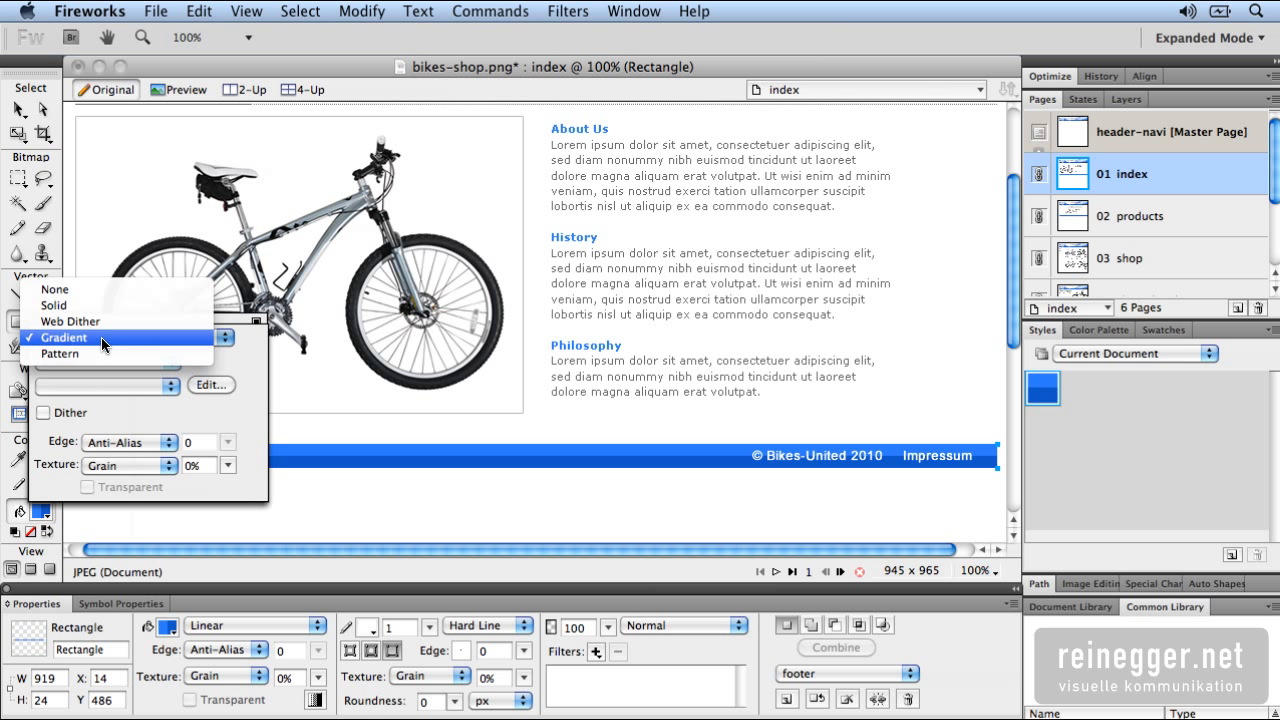
click(100, 304)
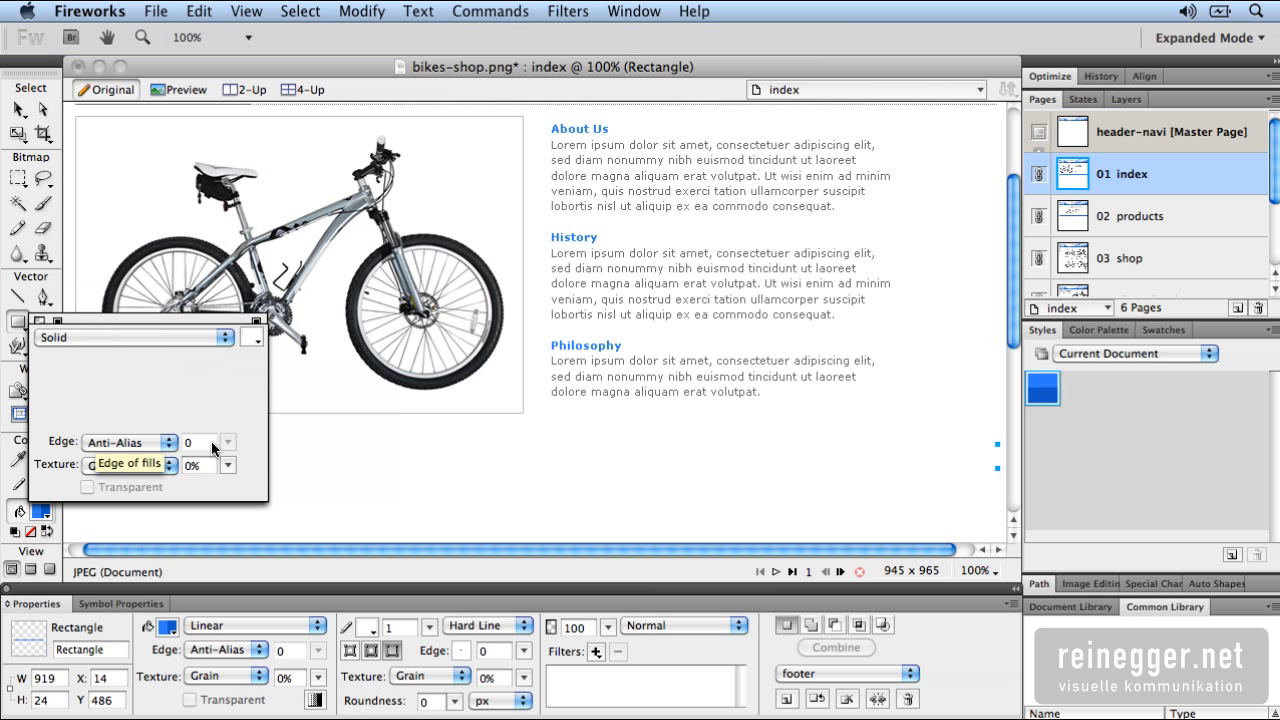
click(360, 498)
key(v)
key(ctrl+z)
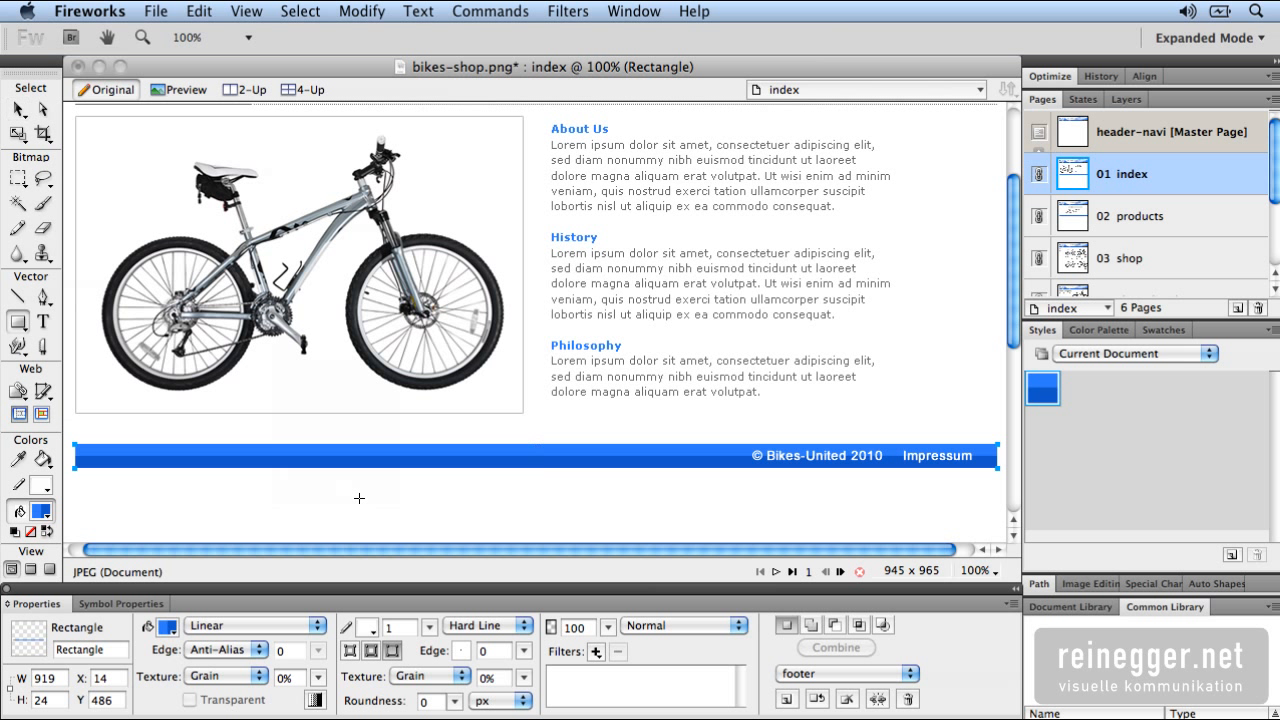
click(19, 109)
click(184, 480)
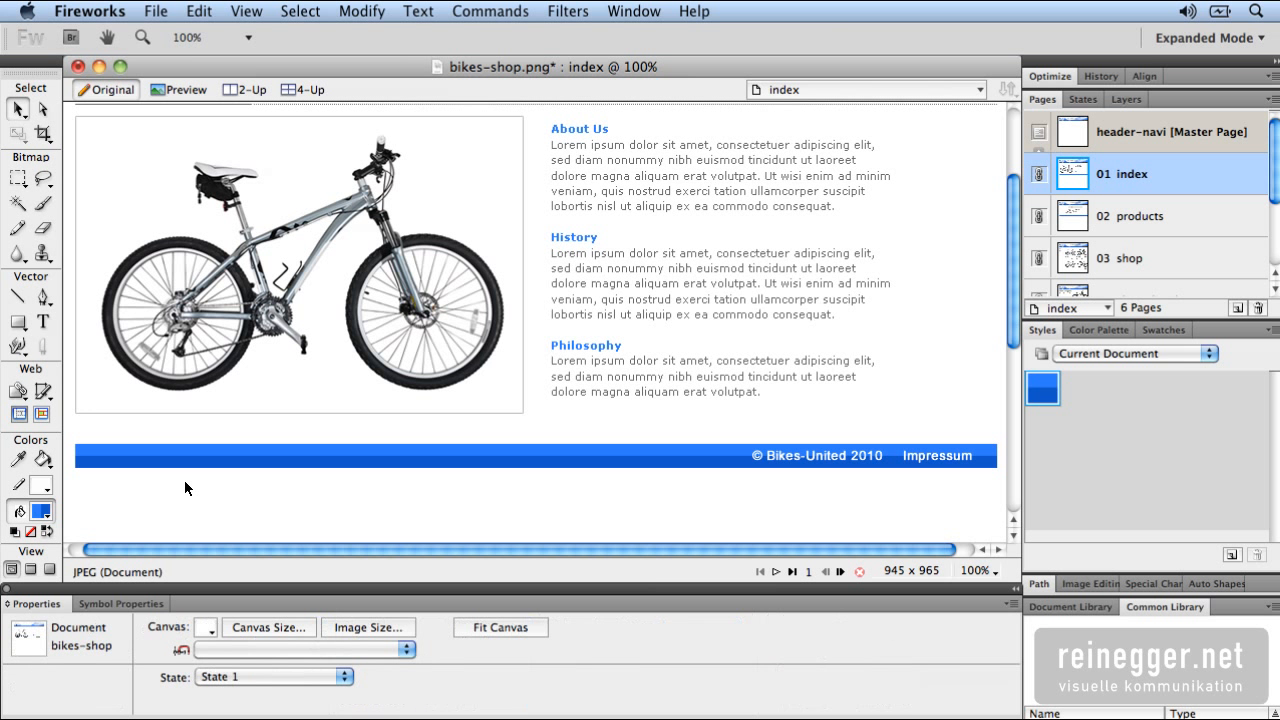
- Draw a solid red rectangle about 196 by 40 pixels in the empty area below the blue footer bar
click(19, 322)
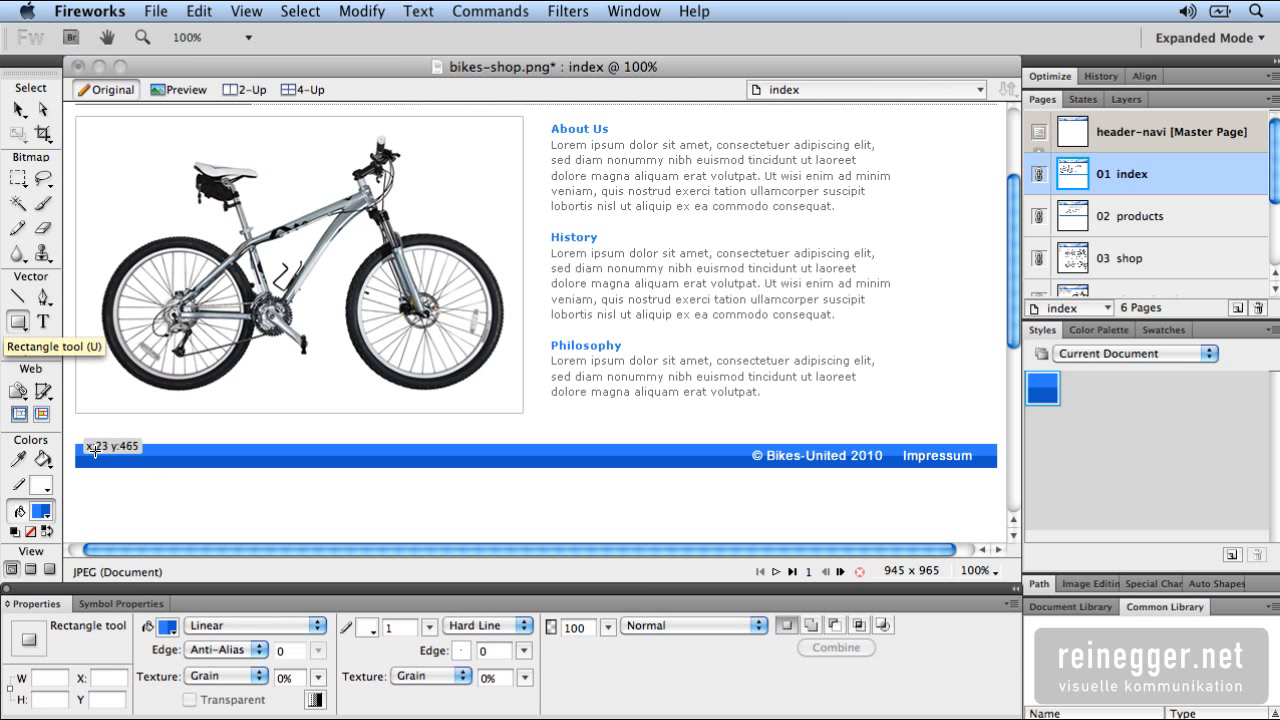
click(262, 625)
click(275, 658)
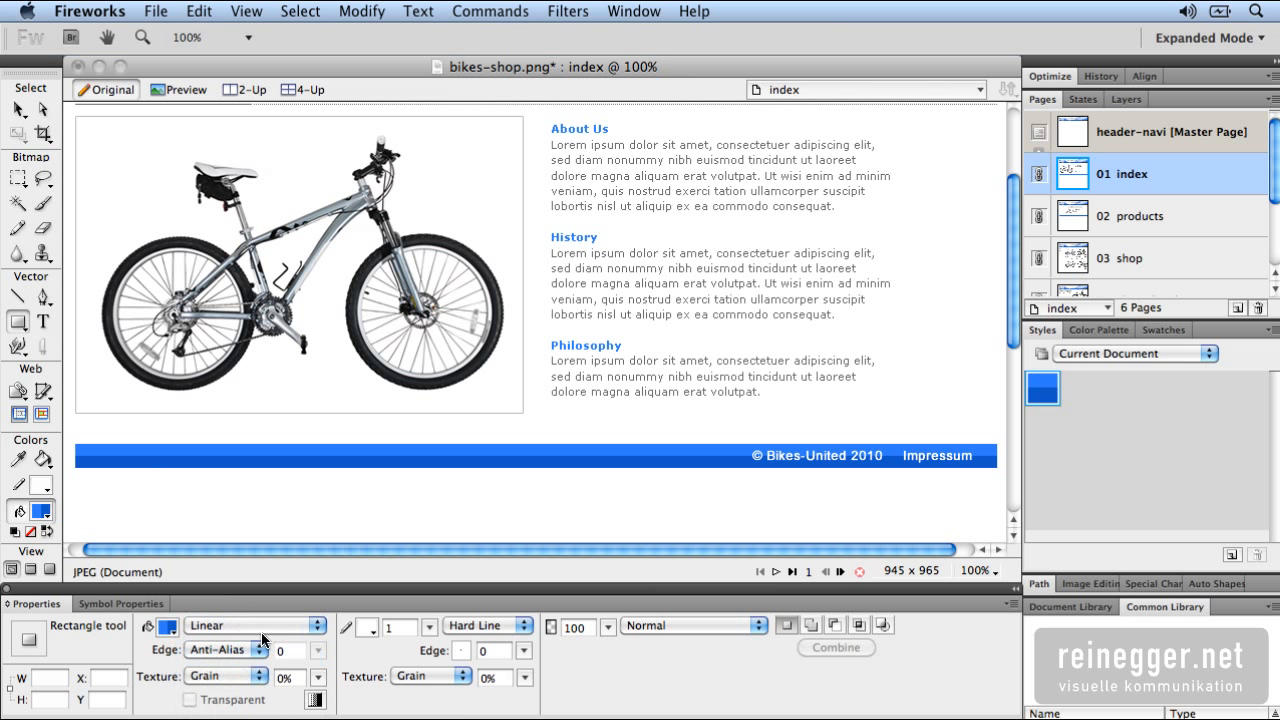
click(167, 626)
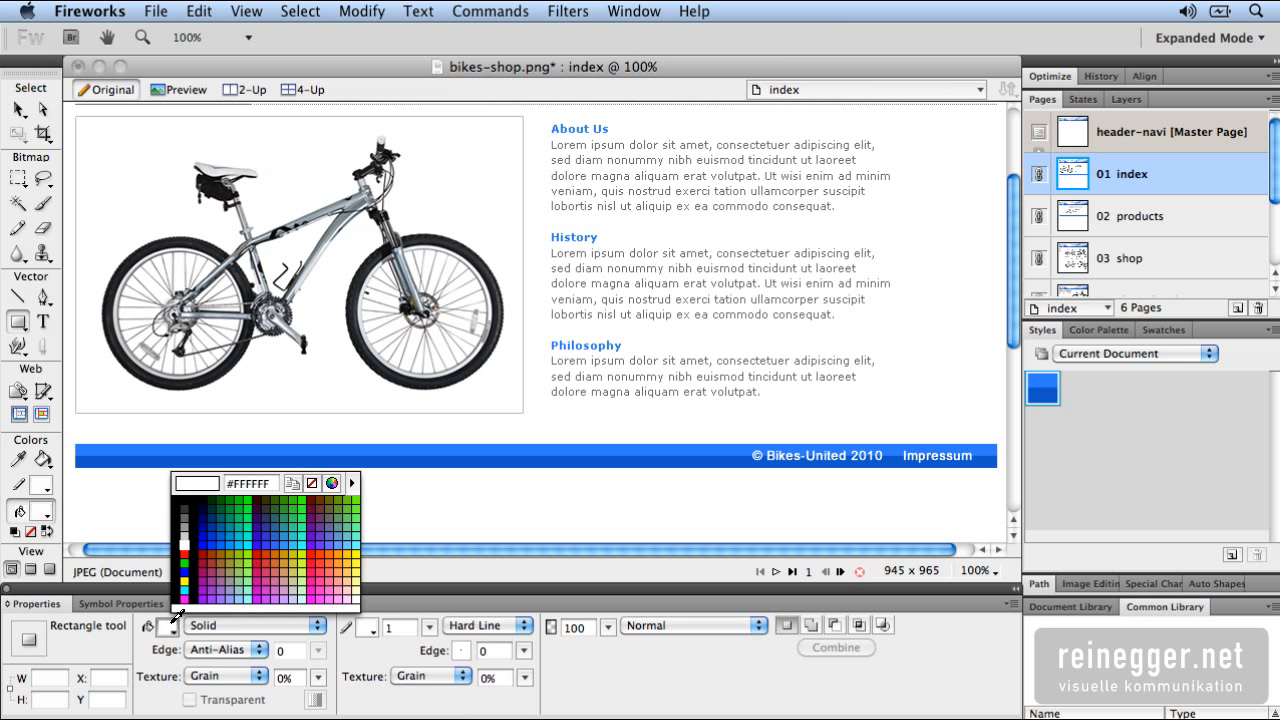
click(172, 560)
drag(151, 481, 348, 521)
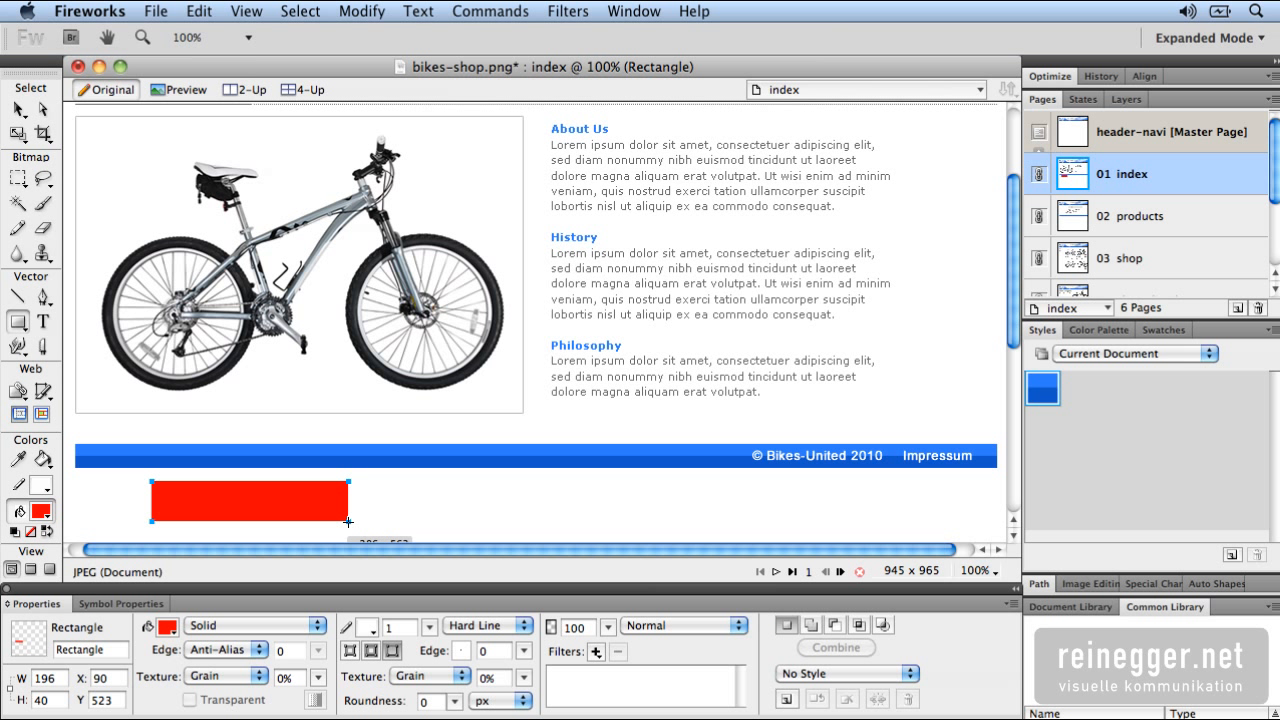
- Apply the saved footer style to the red rectangle
click(19, 108)
click(246, 496)
click(1040, 390)
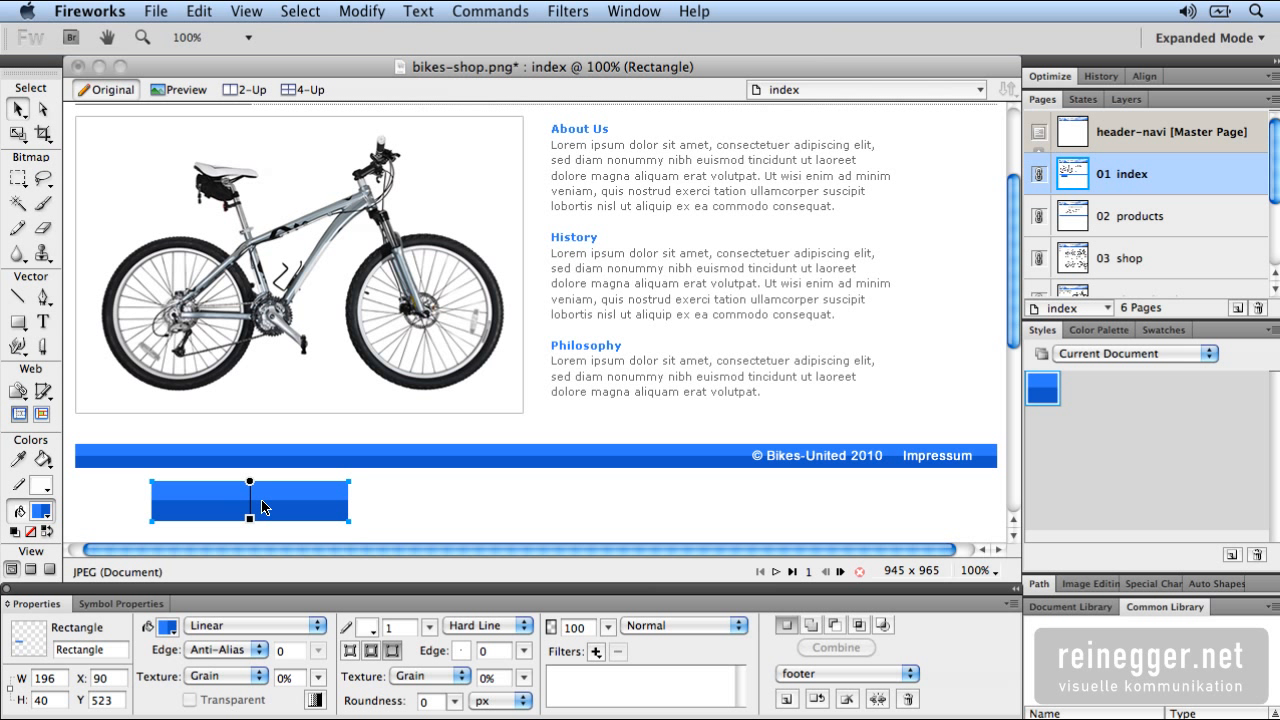
- Recolour the footer bar's gradient from medium grey to dark grey and redefine the "footer" style with this look
click(680, 461)
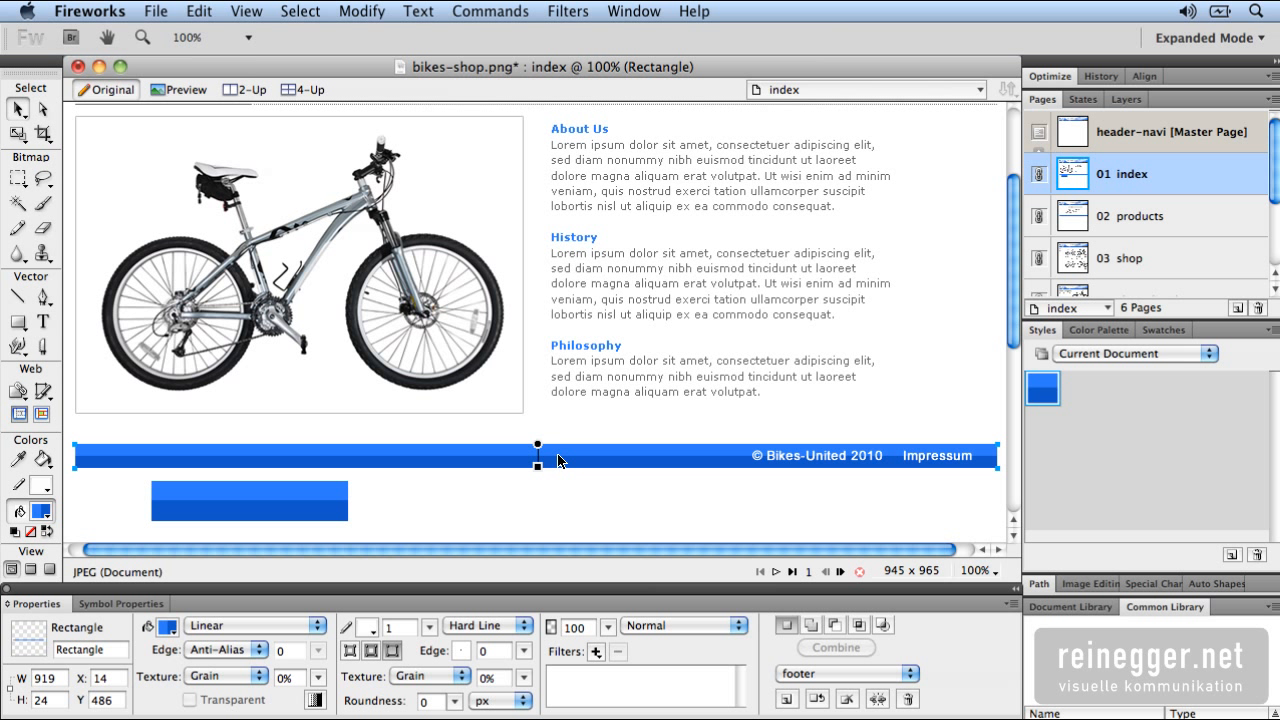
click(166, 625)
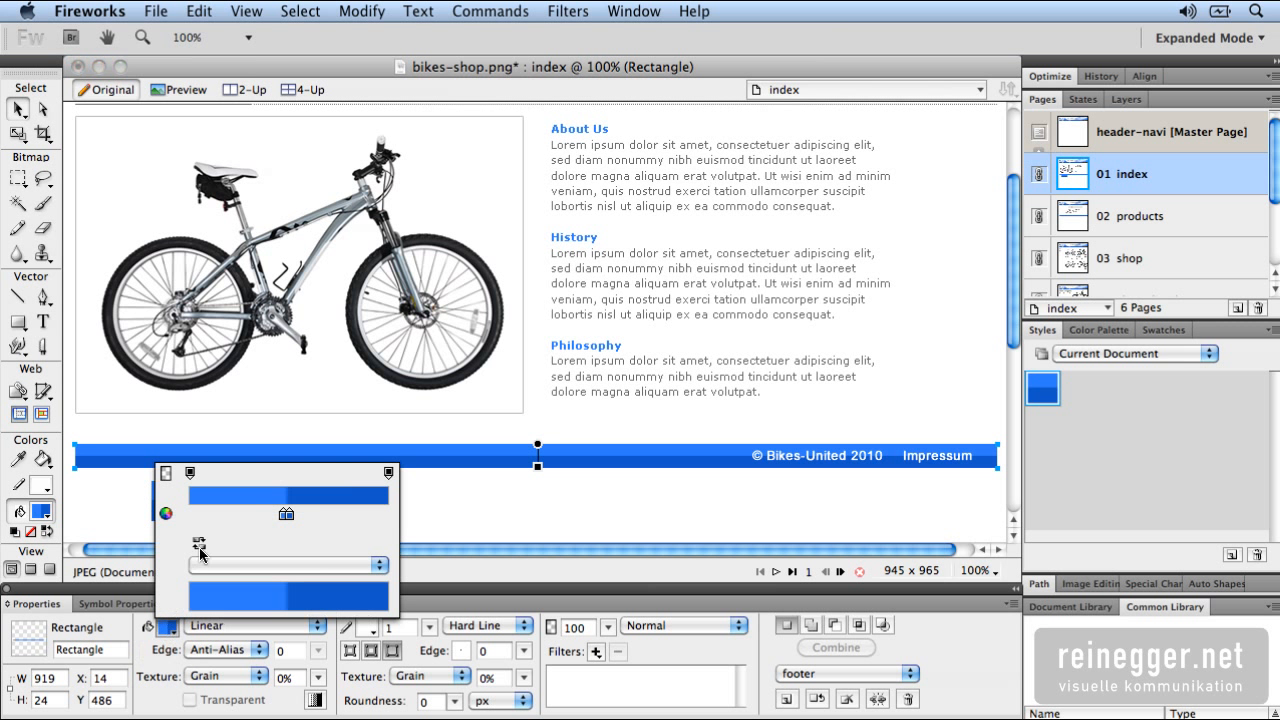
click(285, 515)
click(308, 408)
click(290, 517)
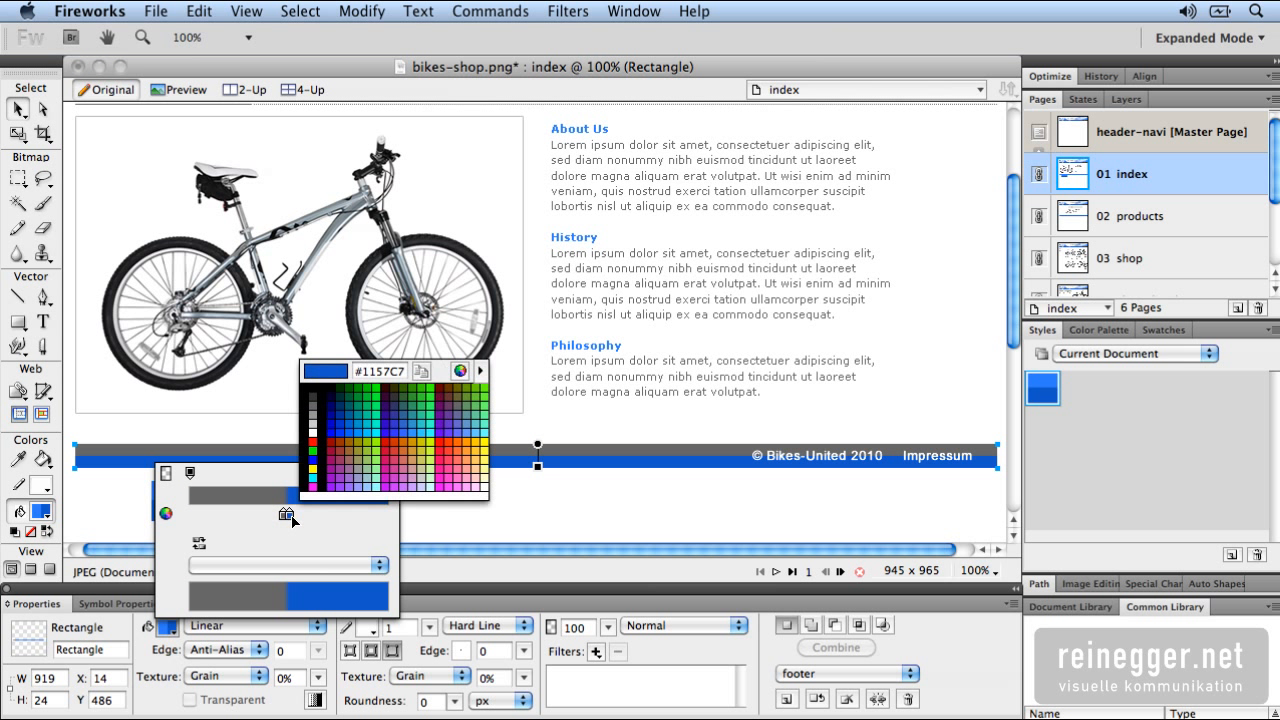
click(314, 405)
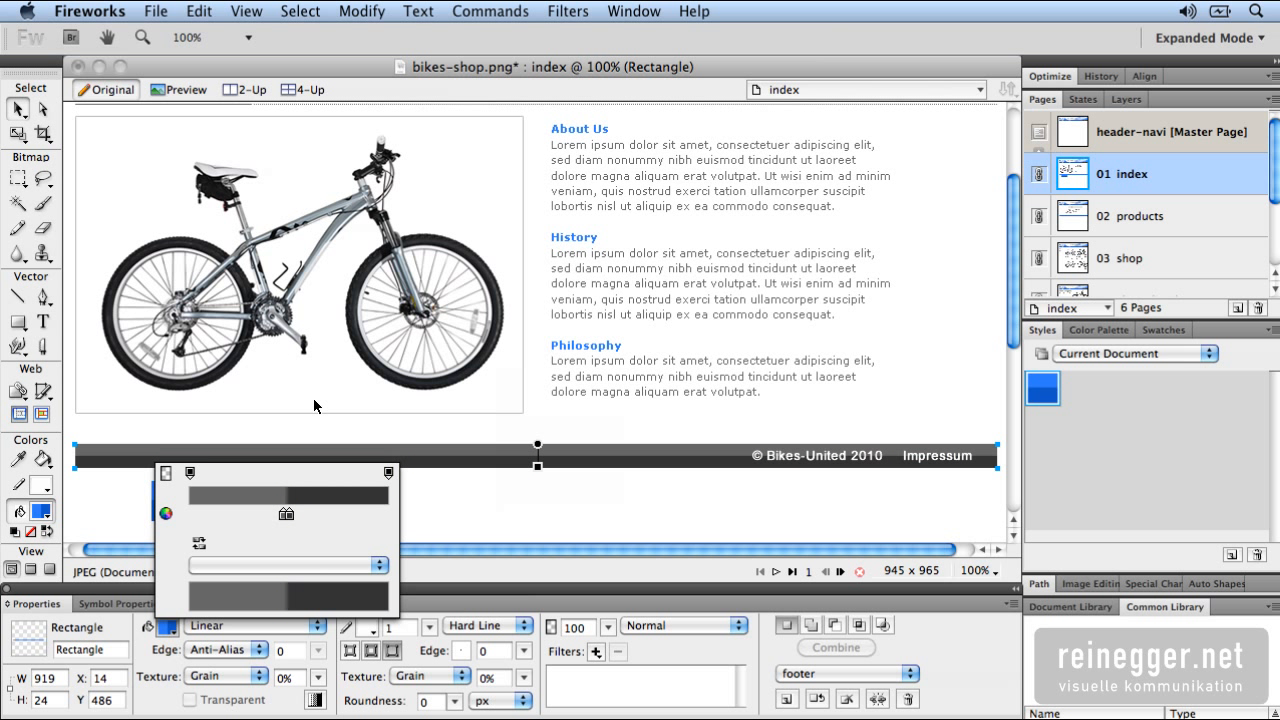
click(459, 465)
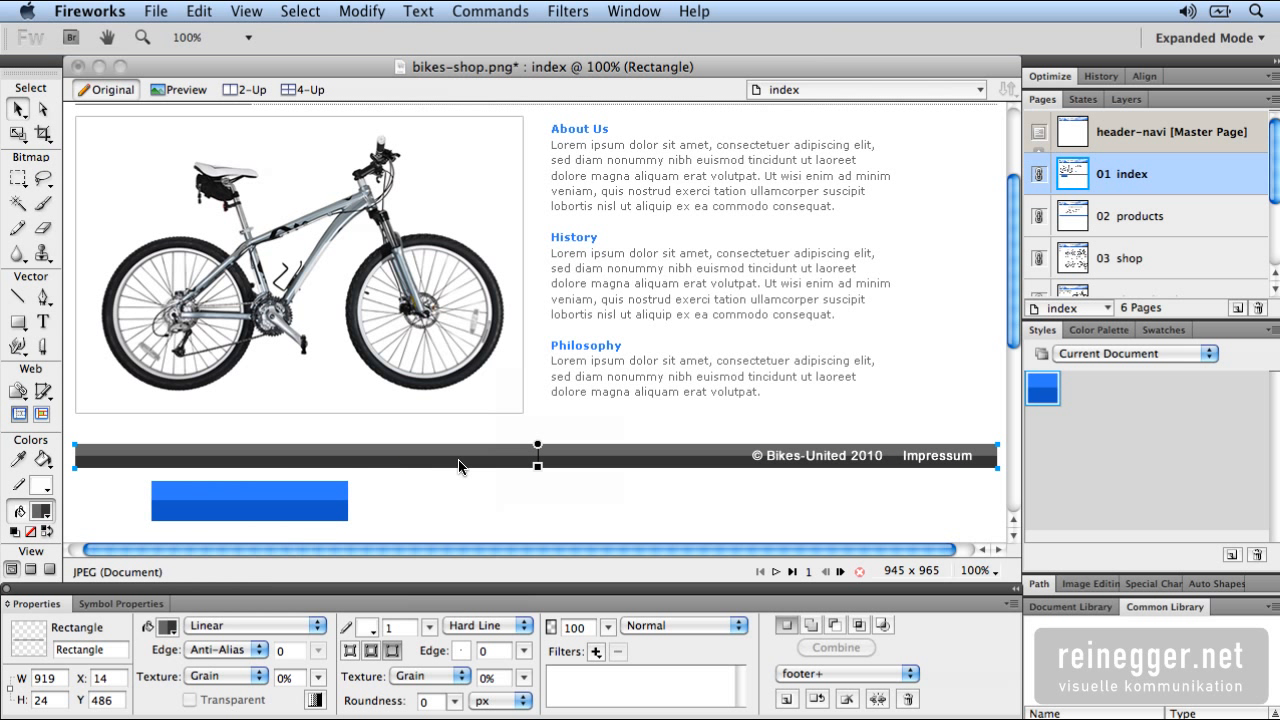
click(817, 700)
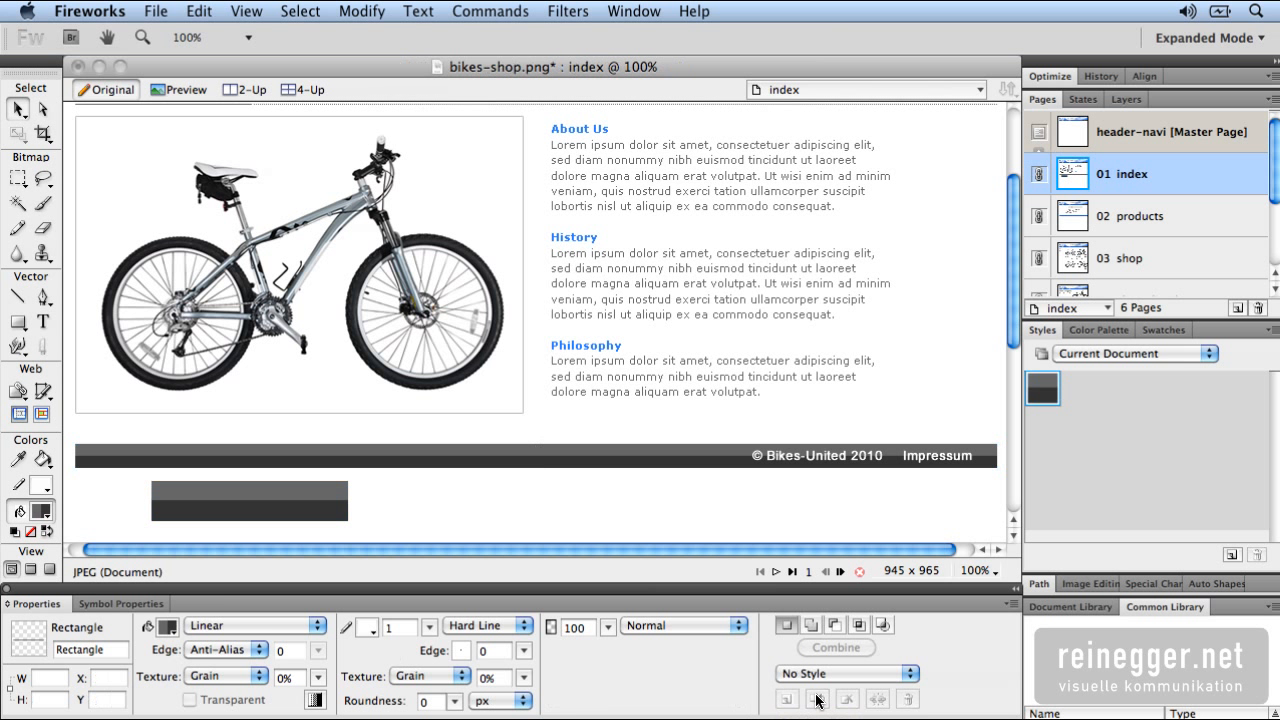
key(super+d)
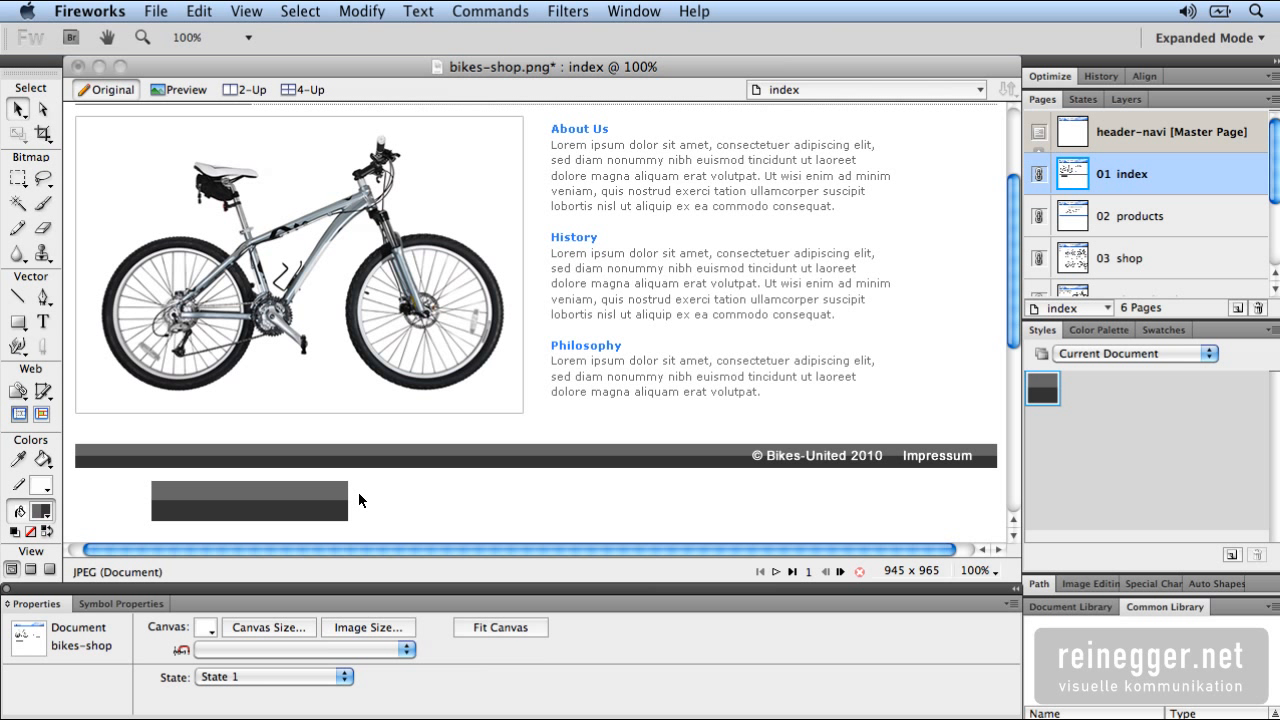
- Revert the footer style to its blue gradient and remove the test rectangle below the footer bar
key(Page_Down)
key(Page_Up)
key(Delete)
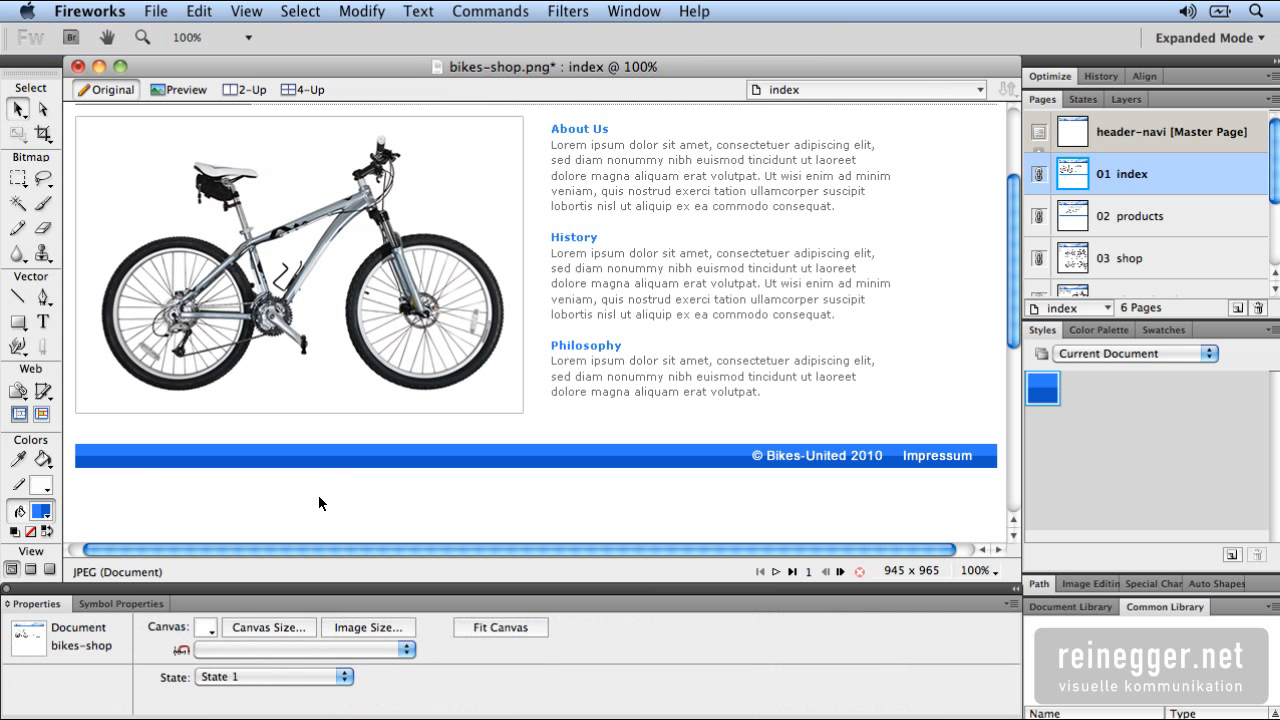
- Open the document's list of pages
click(837, 91)
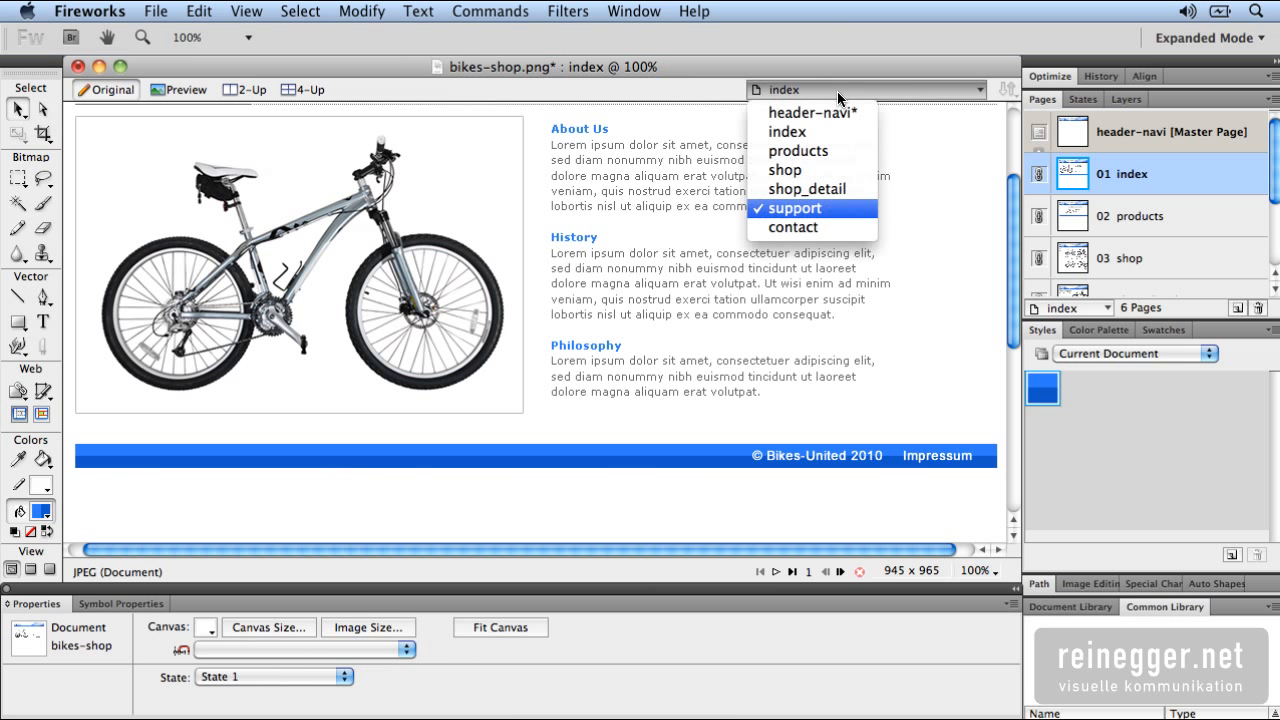